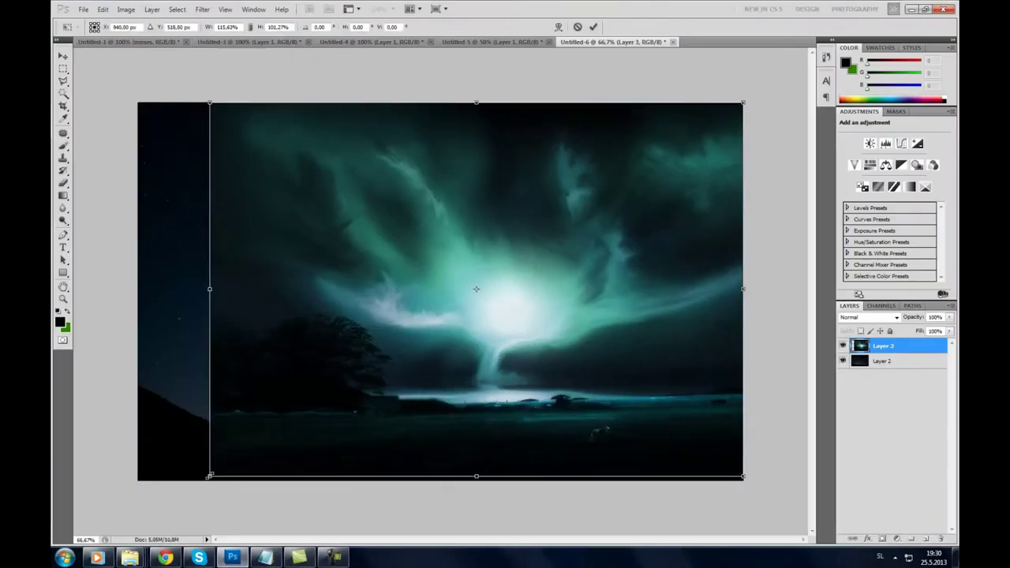
Stretch the glowing sky layer over the whole canvas and set it to Soft Light blending.
drag(210, 475, 138, 478)
key(Return)
click(868, 317)
click(860, 207)
key(Up)
key(Up)
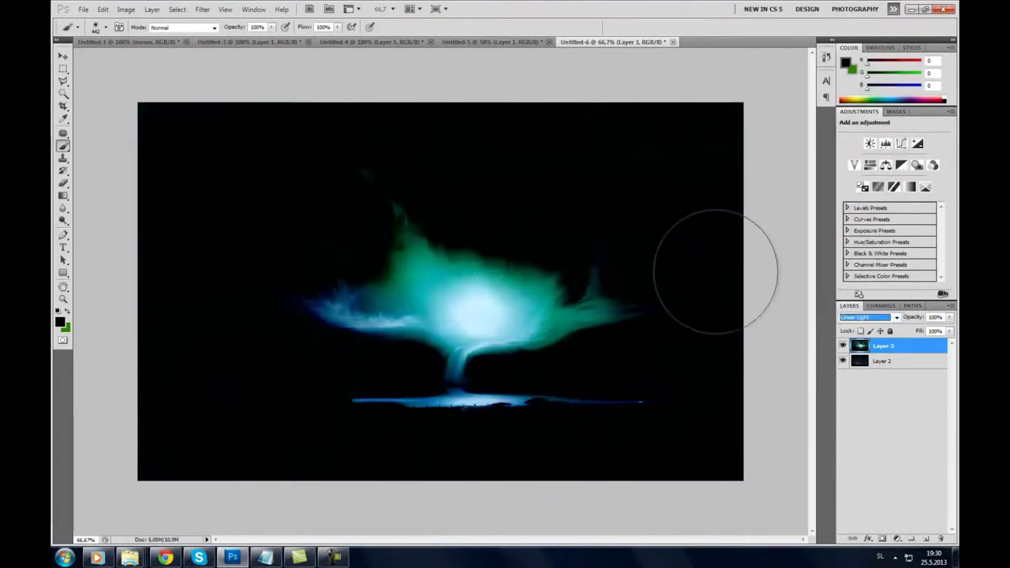
key(Up)
Darken the sky with Image > Adjustments > Brightness/Contrast.
click(126, 9)
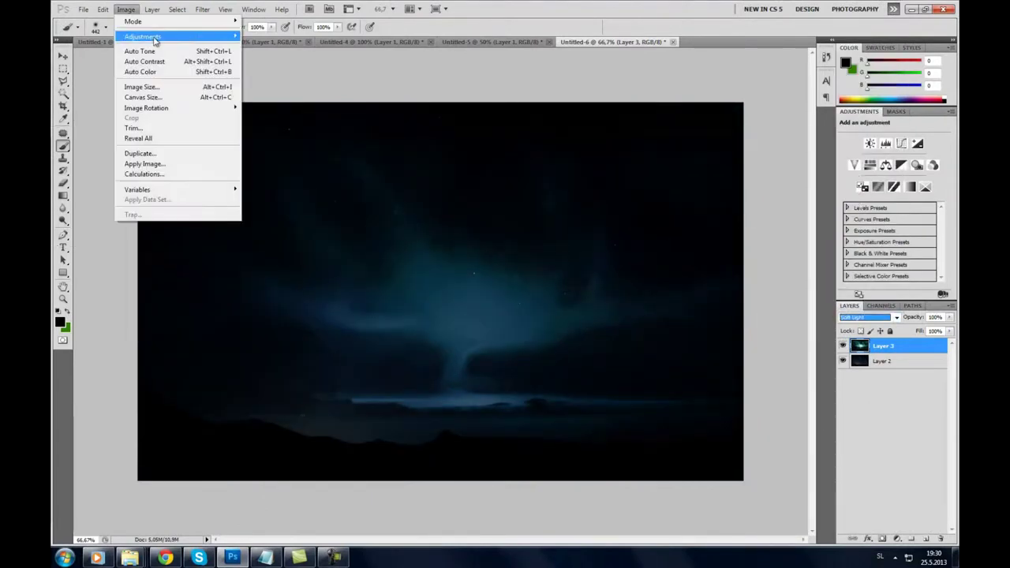
click(276, 36)
click(566, 178)
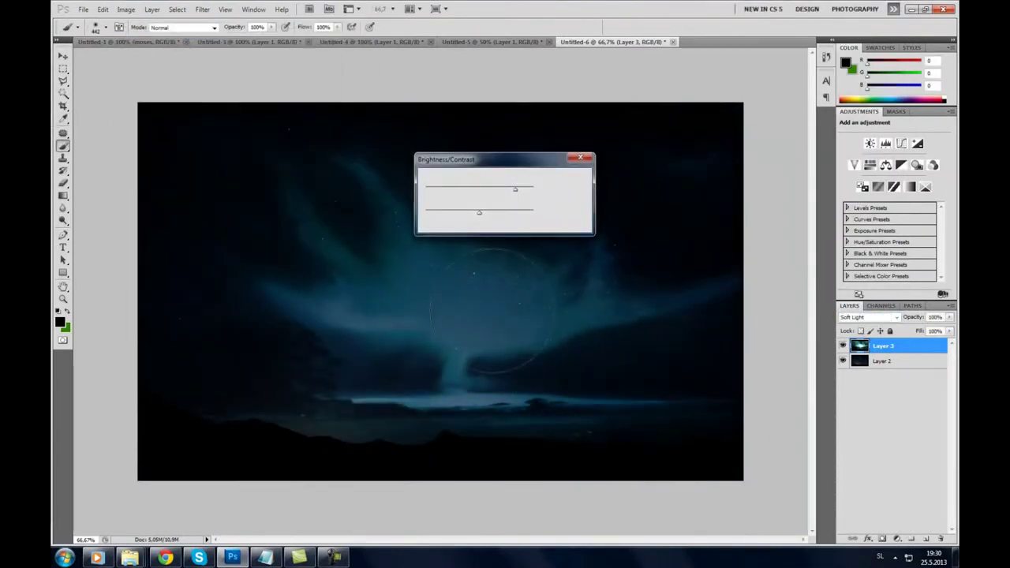
key(z)
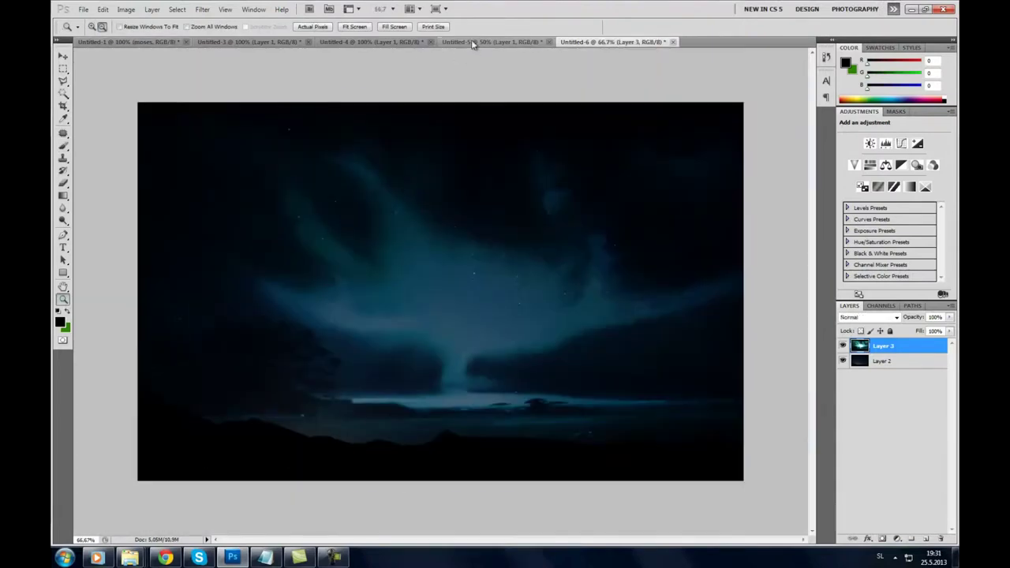
Move between the open documents to reach the moses cutout document.
click(489, 41)
key(ctrl+shift+Tab)
key(ctrl+shift+Tab)
key(ctrl+shift+Tab)
key(ctrl+shift+s)
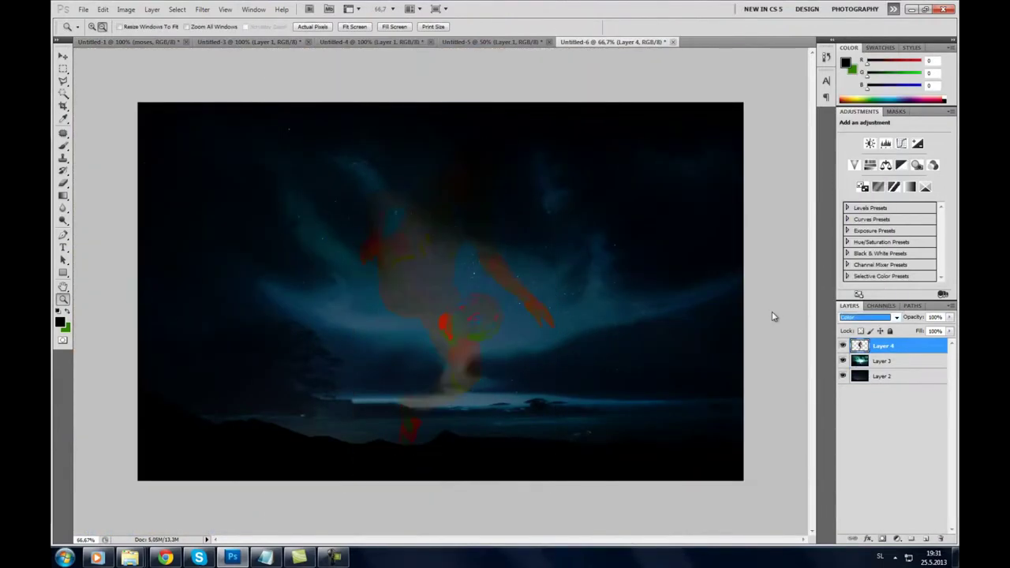
Return Layer 4 to Normal blending, then paste the blue-kit player into the poster and shrink it.
key(Up)
key(Up)
key(Up)
key(Up)
key(Up)
key(Up)
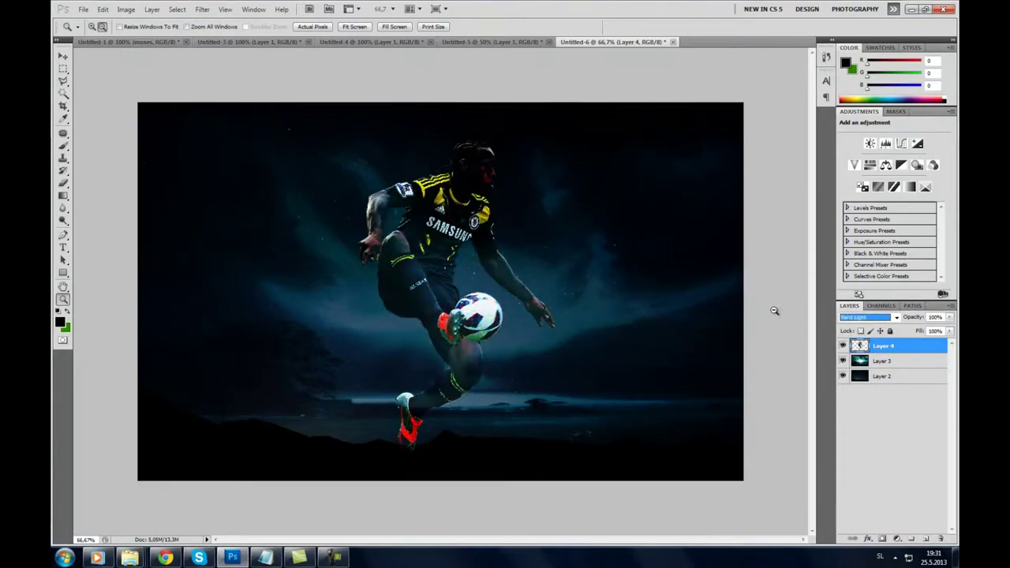
key(Up)
key(Up)
key(Up)
key(Up)
key(Up)
key(Up)
key(Up)
key(Up)
key(Up)
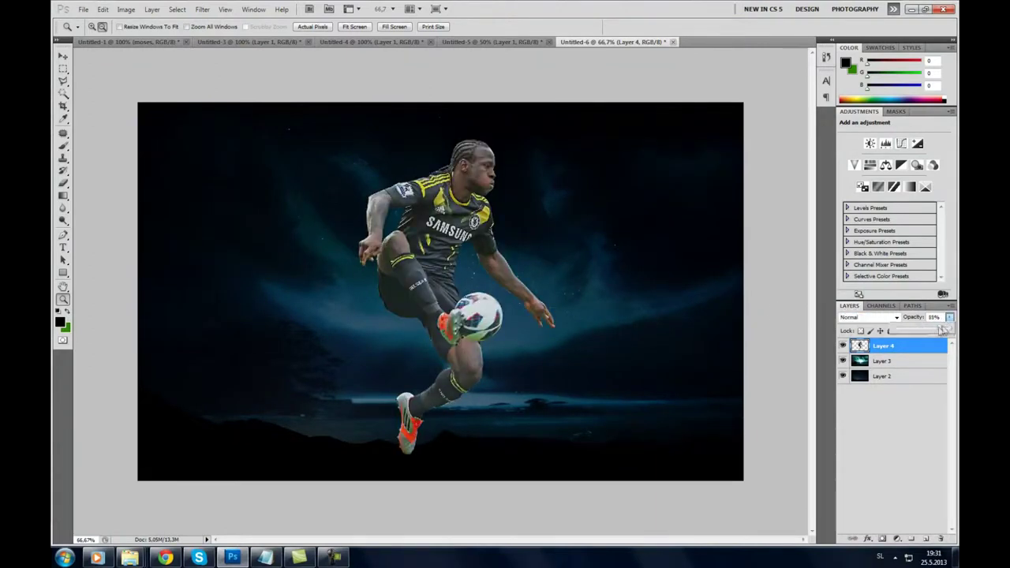
click(493, 41)
click(616, 41)
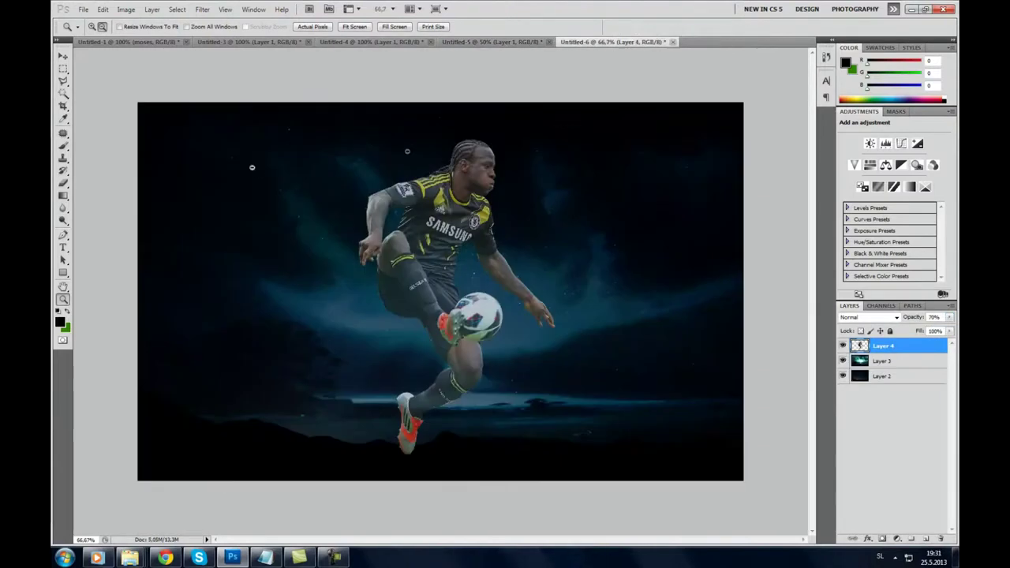
key(ctrl+v)
key(ctrl+t)
drag(374, 158, 521, 245)
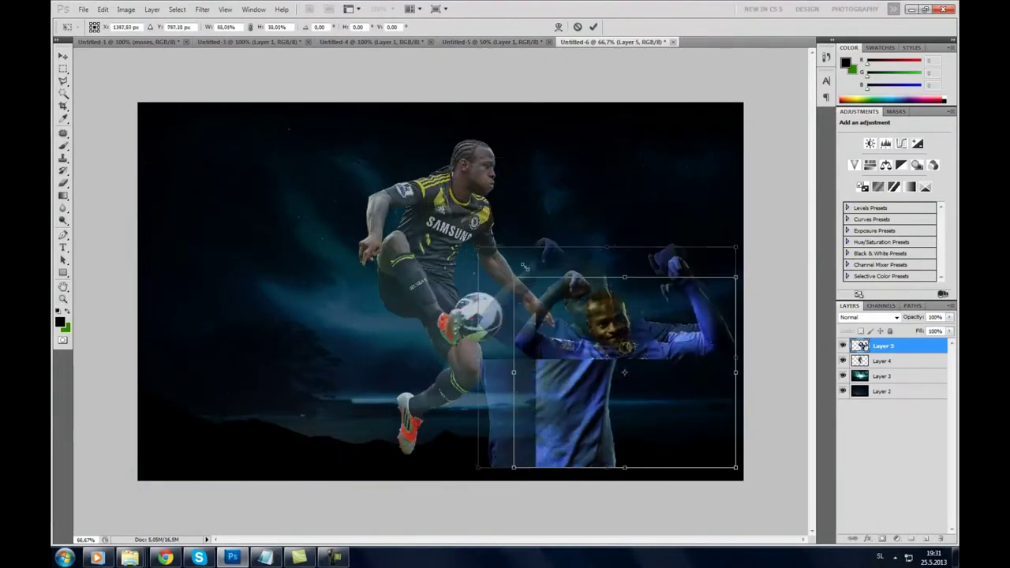
Position the blue-kit player centre-right and move its layer below Layer 4.
drag(623, 355, 564, 340)
key(Return)
key(z)
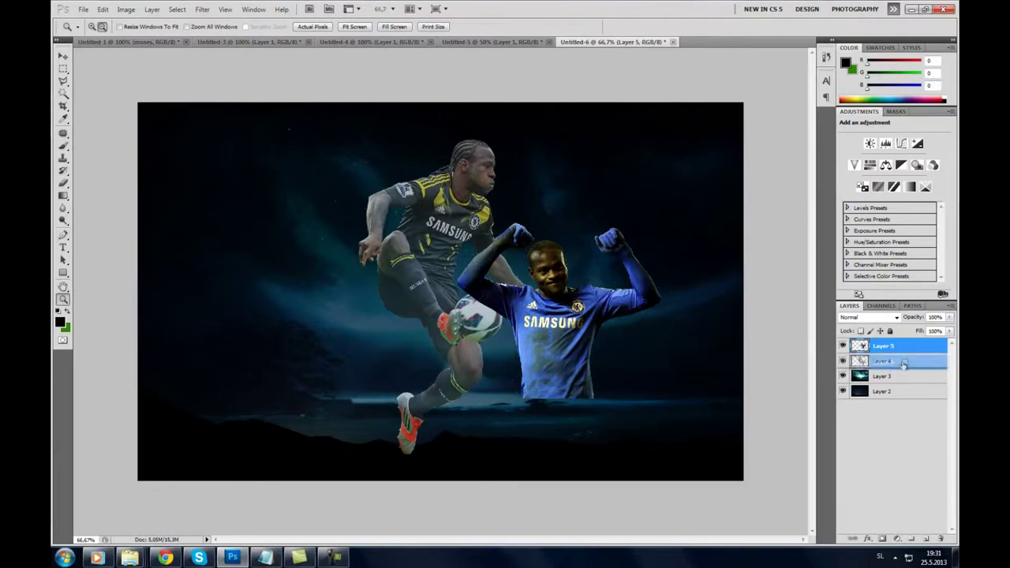
drag(904, 362, 904, 368)
Fade the blue-kit player layer to 49% opacity.
click(950, 316)
drag(949, 330, 933, 331)
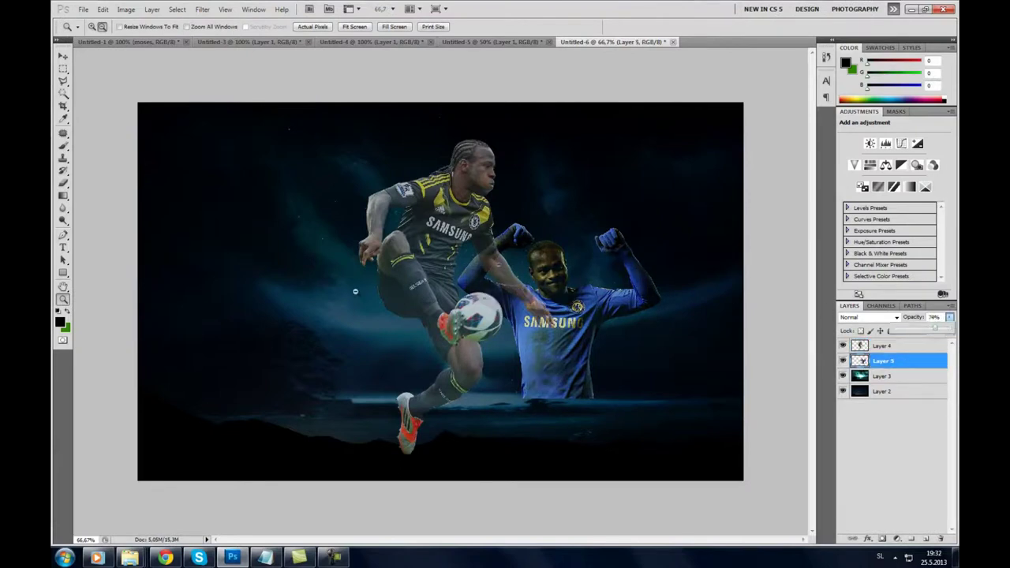
click(892, 349)
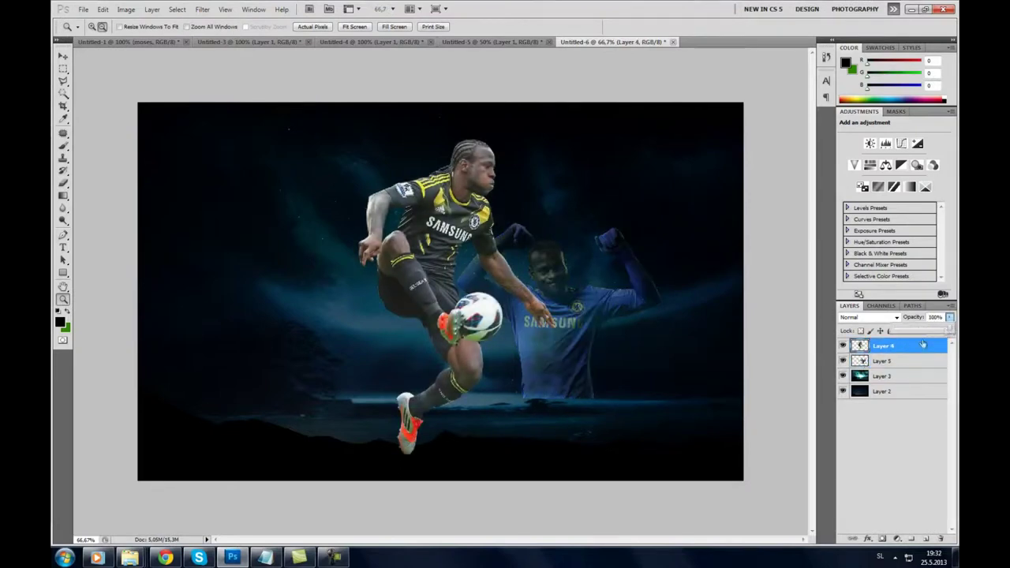
click(903, 363)
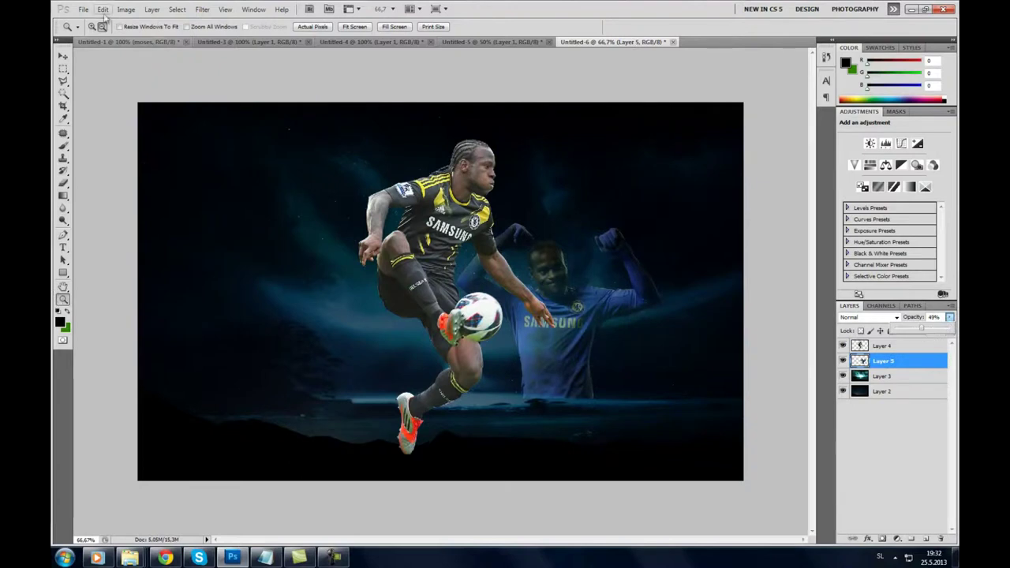
Erase the bottom of the blue-kit player's jersey with a soft eraser, then nudge it up-left.
click(571, 313)
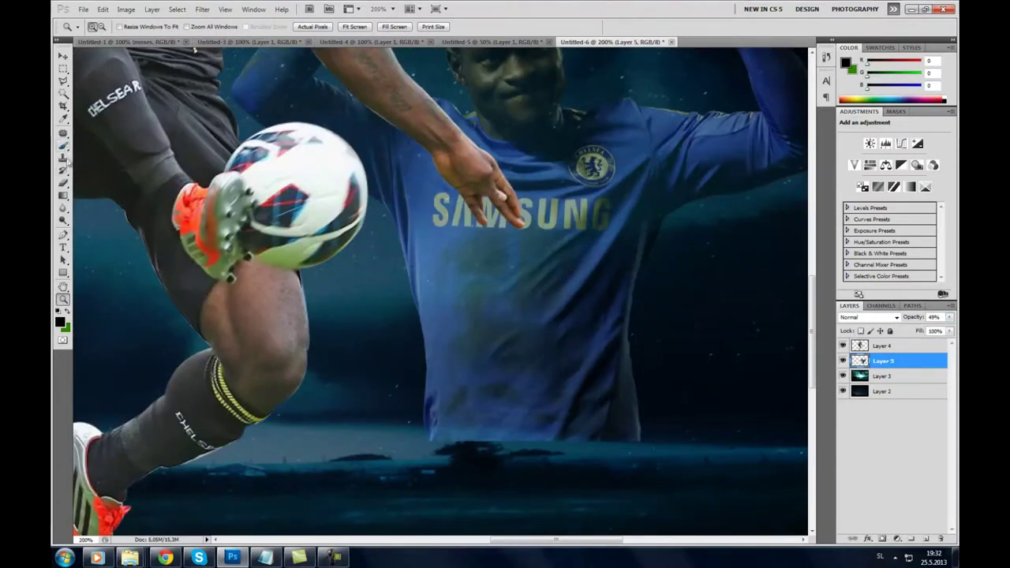
click(65, 180)
right_click(622, 356)
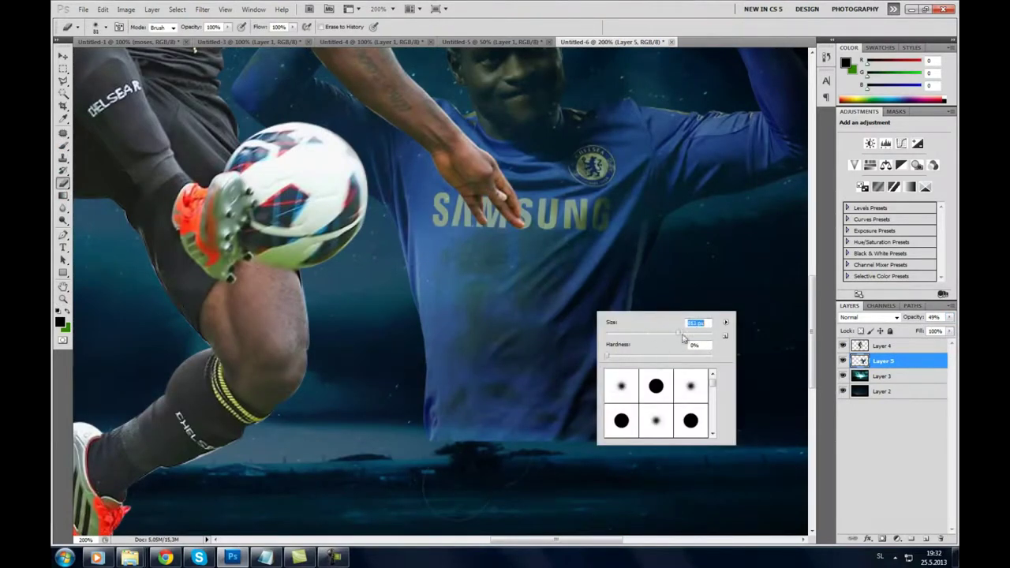
drag(442, 395, 441, 489)
click(63, 299)
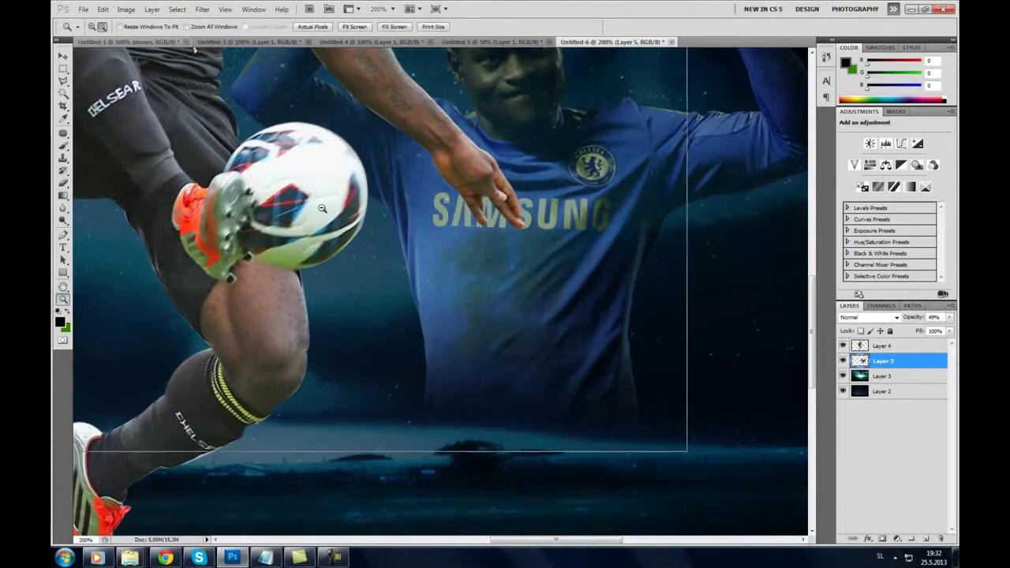
key(ctrl+0)
key(v)
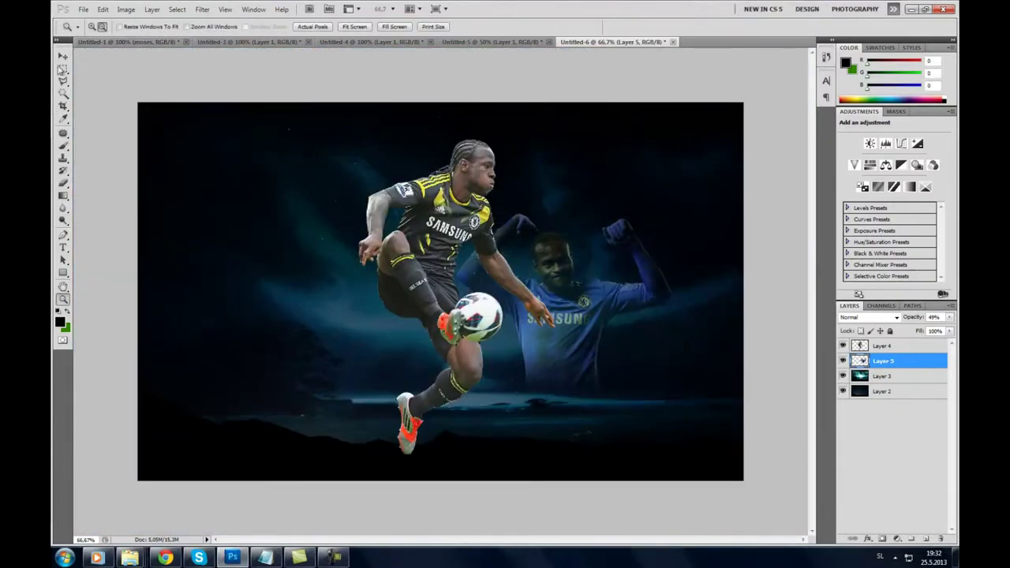
drag(608, 297, 605, 290)
Bring the moses number 13 cutout into the poster and scale it into the lower left.
key(ctrl+shift+Tab)
key(ctrl+shift+Tab)
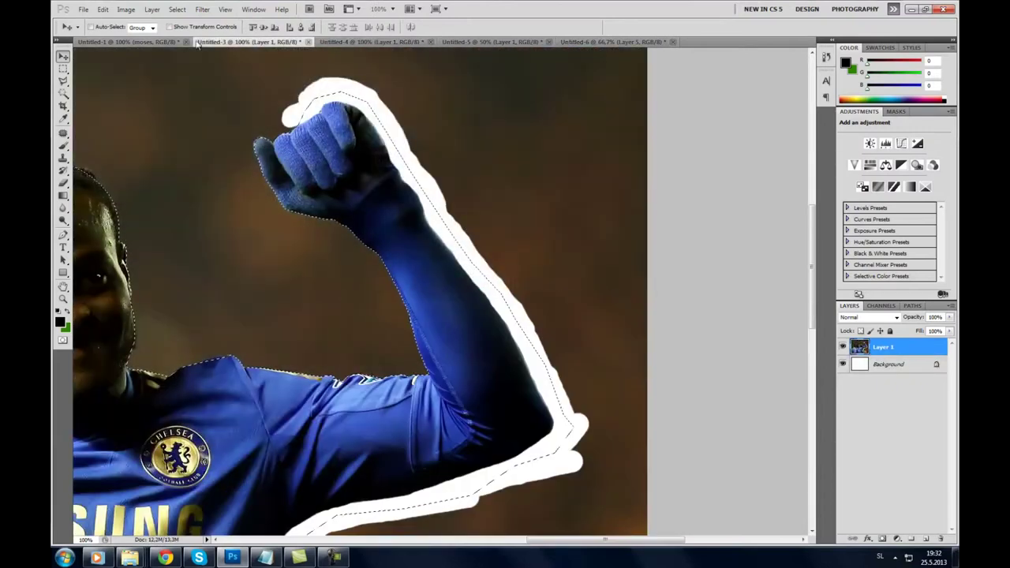
key(ctrl+shift+Tab)
key(ctrl+shift+Tab)
drag(606, 44, 442, 284)
key(ctrl+t)
mouse_move(591, 102)
mouse_down()
mouse_move(474, 251)
mouse_move(468, 188)
mouse_up()
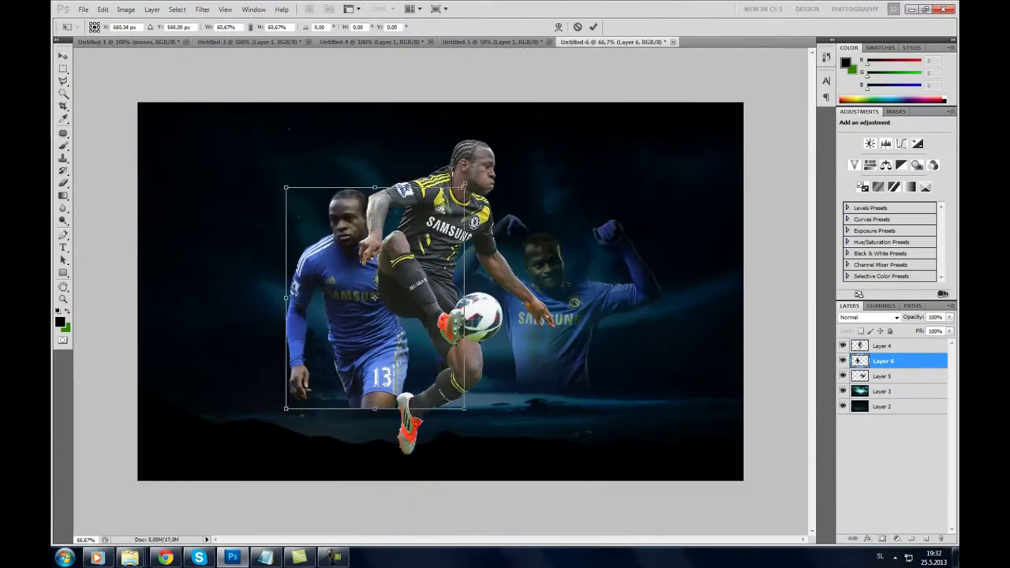
key(Return)
Fade the number 13 player to 49% opacity and erase its bottom edge.
drag(936, 329, 928, 333)
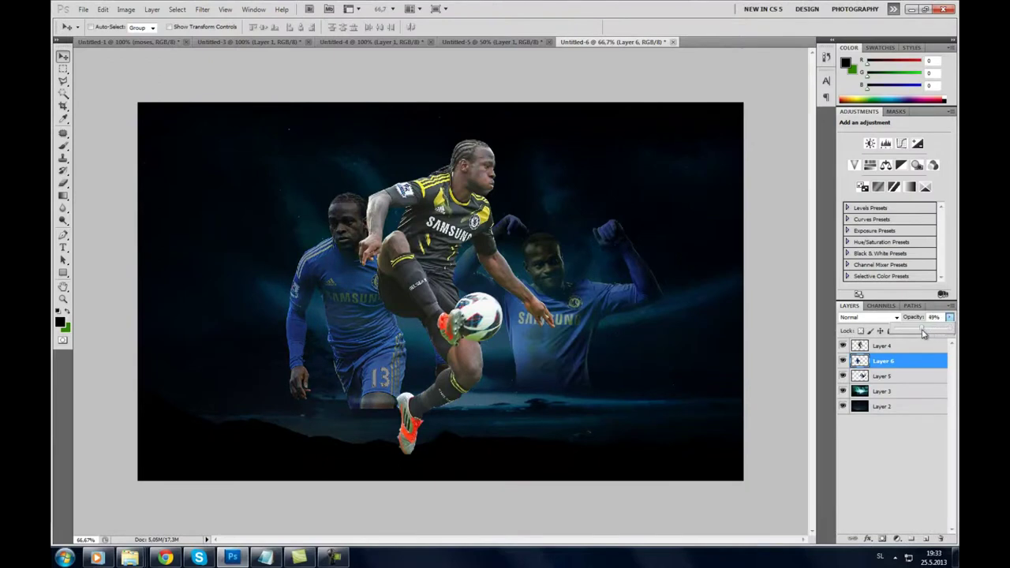
click(63, 299)
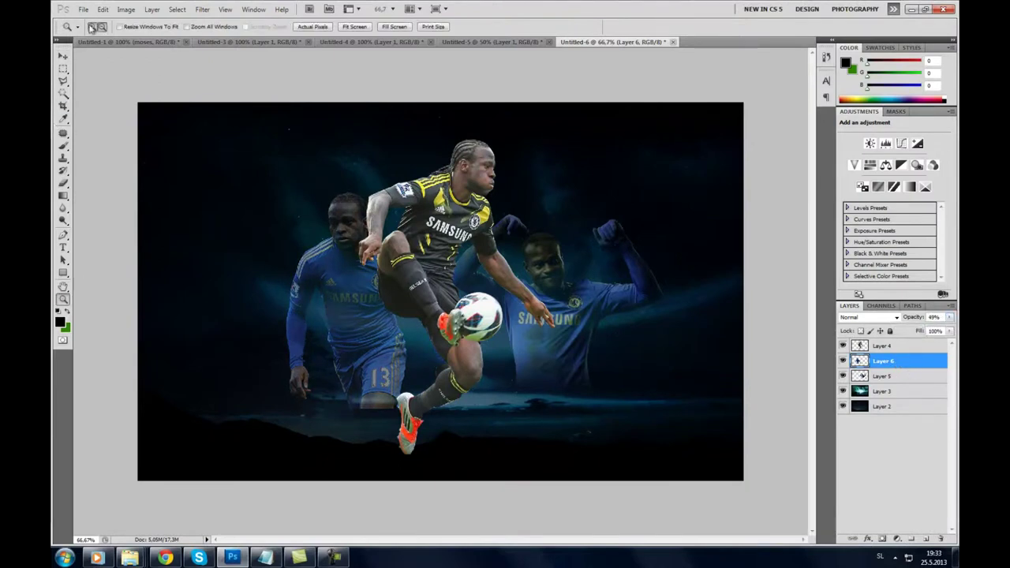
click(339, 394)
click(63, 183)
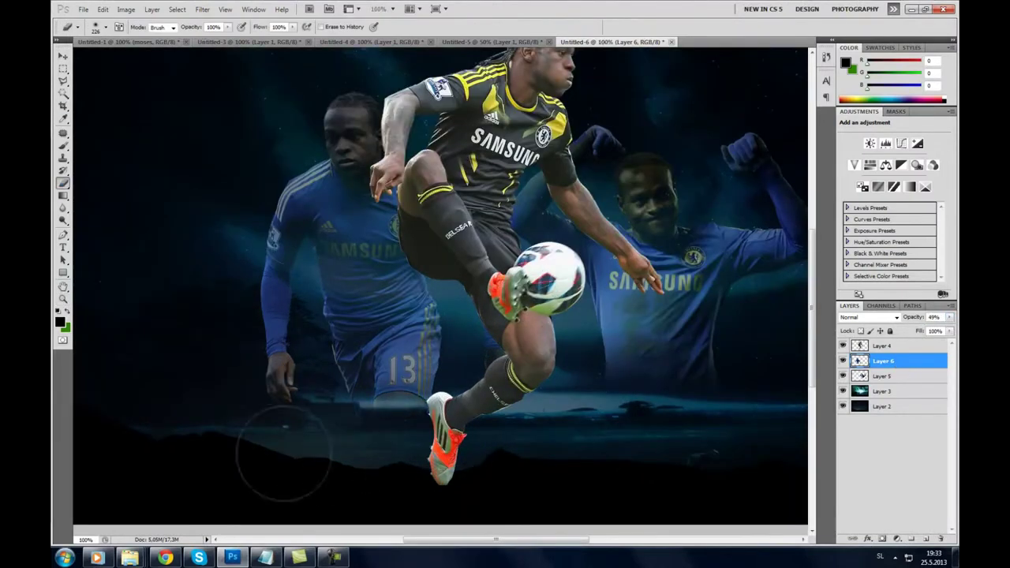
click(63, 299)
alt+click(371, 267)
Try a blue, Normal-mode drop shadow on the action-shot player, then switch it off.
double_click(909, 348)
click(655, 147)
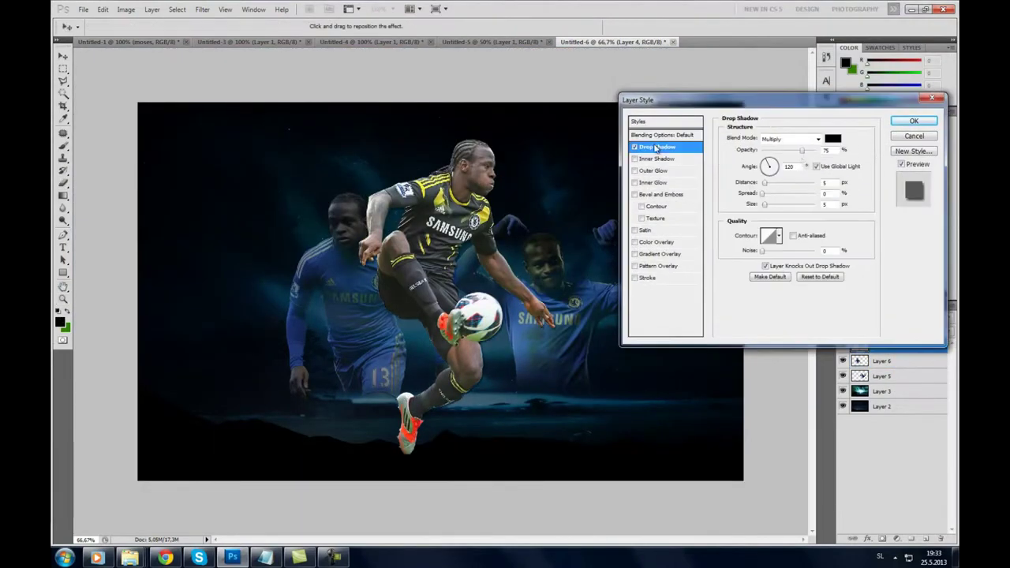
click(913, 122)
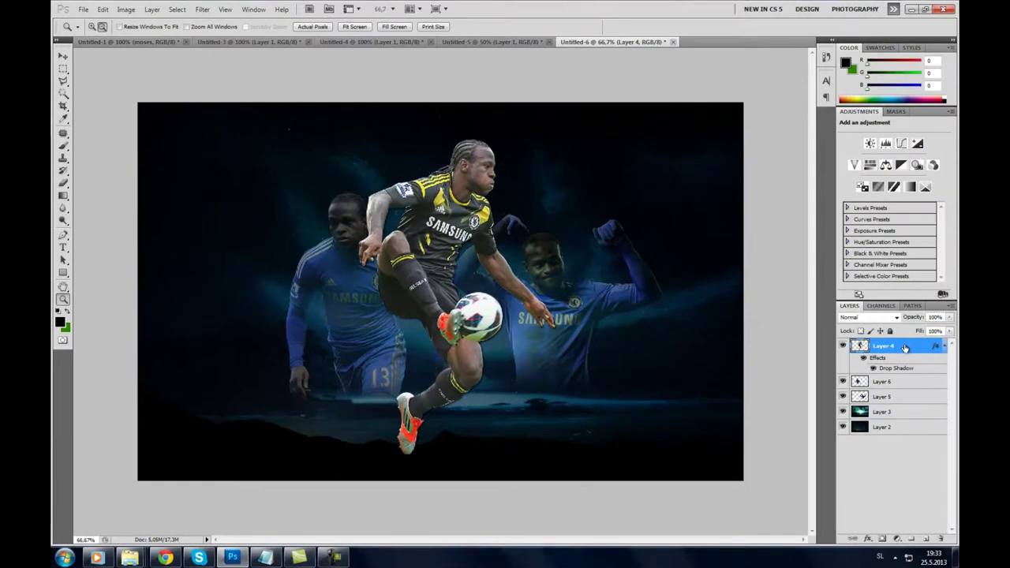
double_click(905, 348)
click(830, 144)
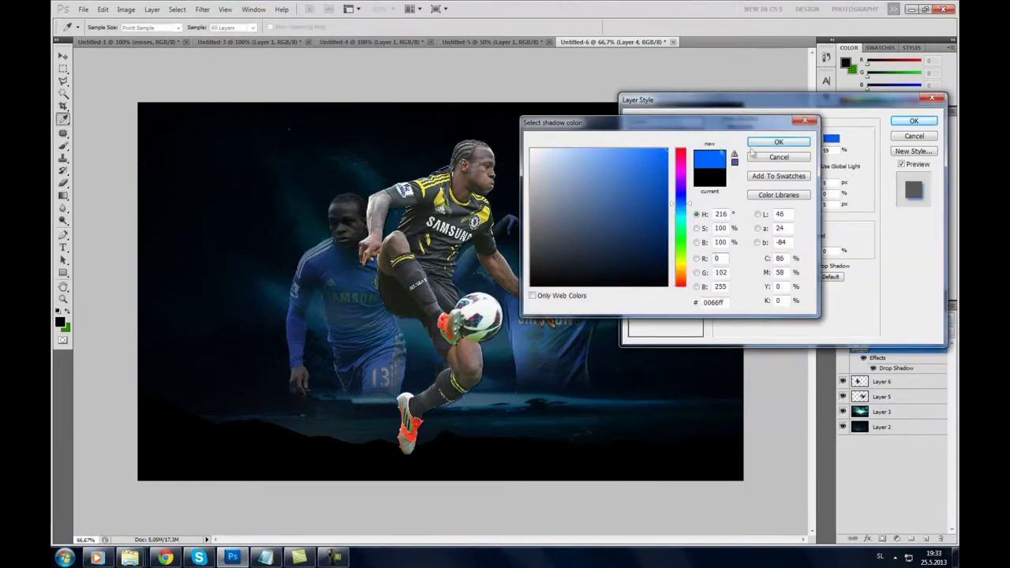
click(757, 143)
click(789, 139)
click(797, 150)
click(634, 147)
Give the action-shot player a white outer glow with larger size and lower opacity.
click(653, 171)
click(748, 174)
click(780, 135)
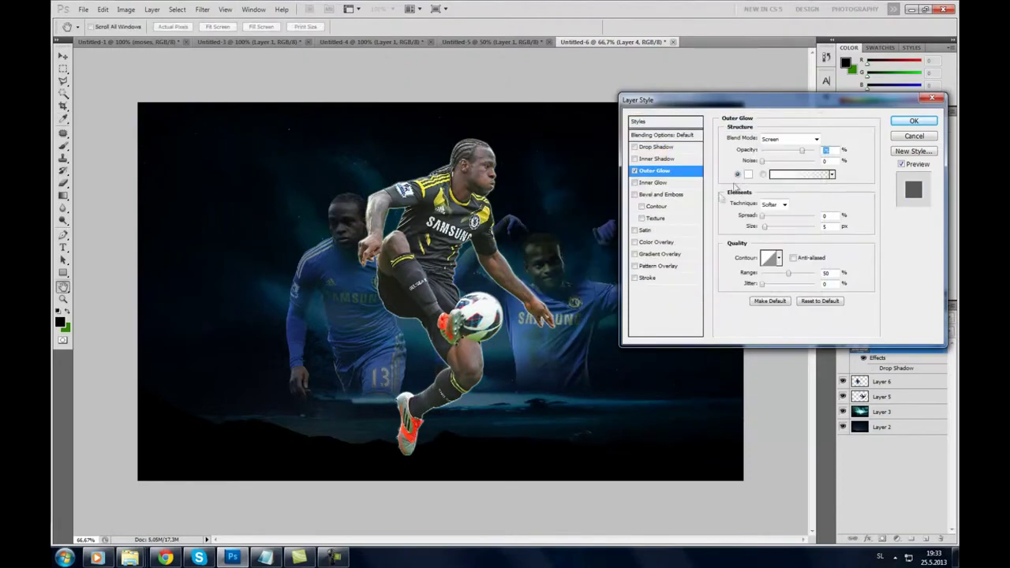
drag(764, 229, 773, 231)
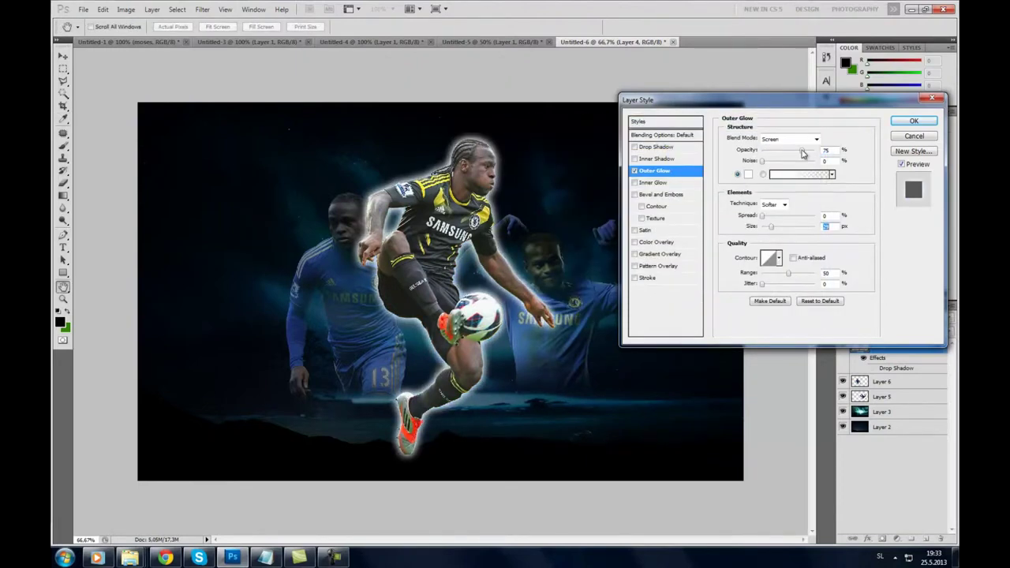
drag(803, 151, 774, 154)
click(905, 121)
Copy the action-shot player's layer style and paste it onto Layers 6 and 5.
right_click(883, 335)
click(884, 272)
right_click(895, 389)
click(891, 334)
right_click(891, 434)
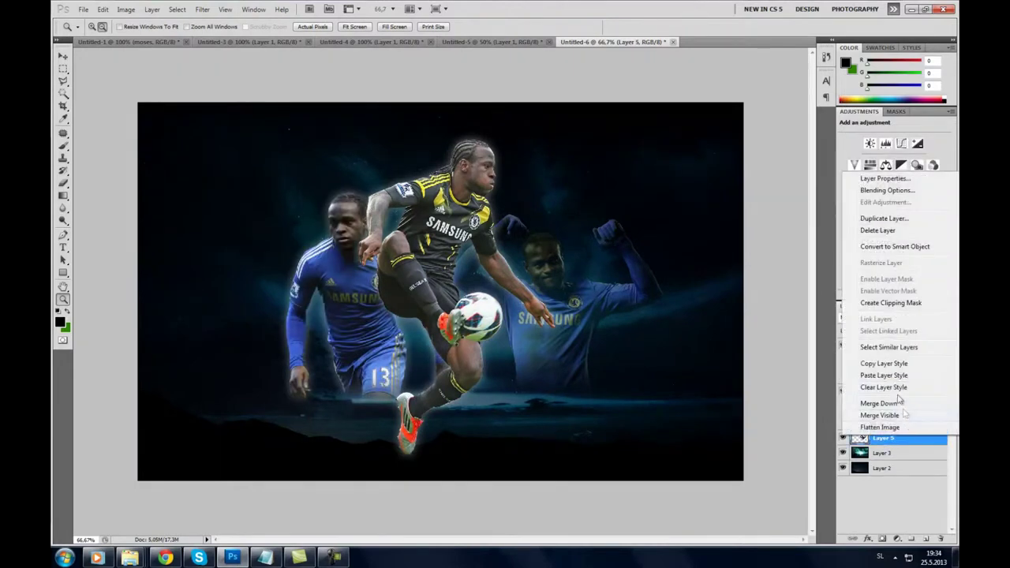
click(893, 376)
Lower the opacity of the two background players, Layer 5 to 42%.
click(907, 395)
drag(950, 318, 925, 333)
click(905, 438)
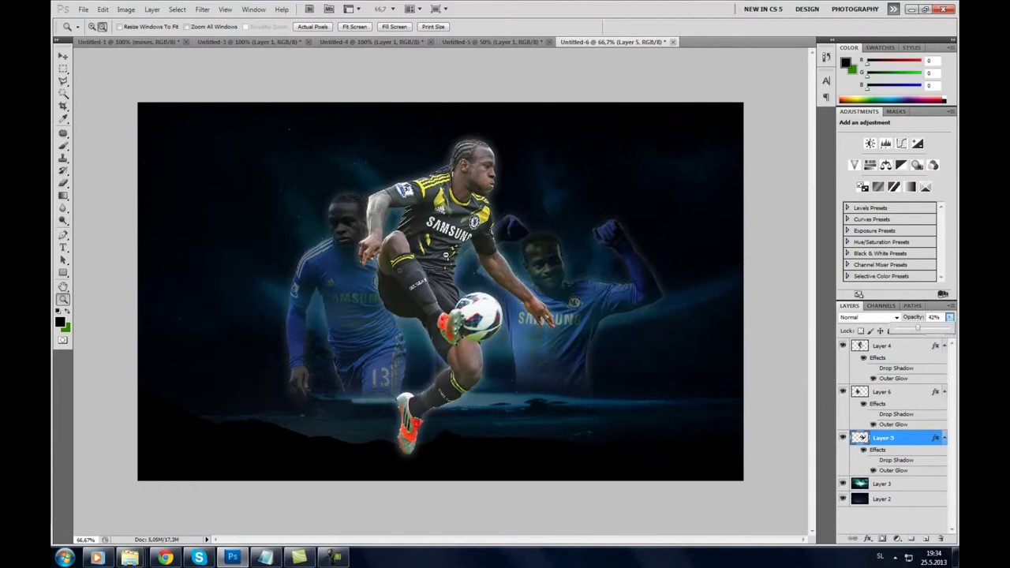
Shift the three players slightly left, then zoom the canvas to 100%.
click(901, 353)
key(v)
drag(414, 231, 404, 232)
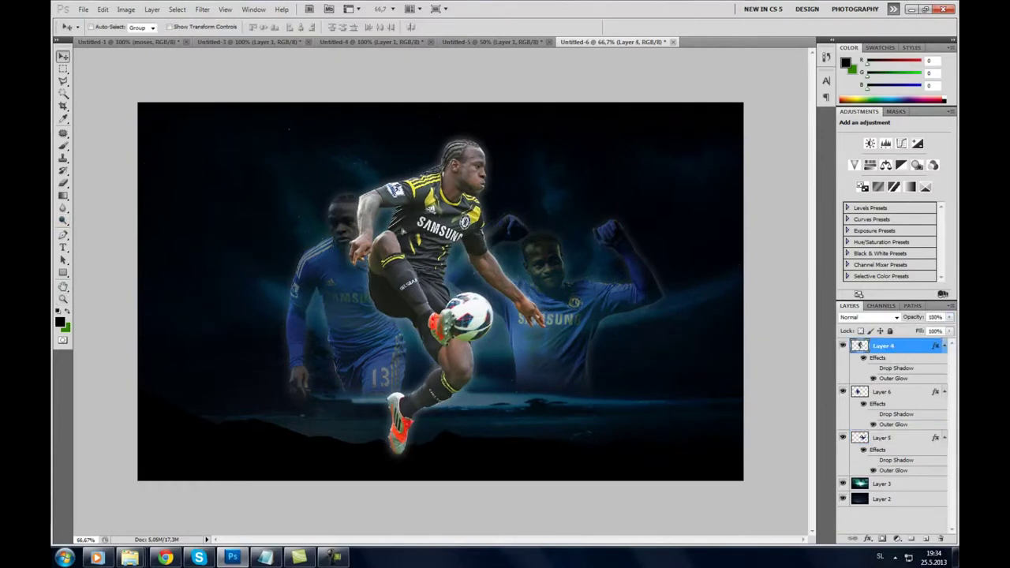
click(900, 392)
drag(347, 303, 325, 301)
click(899, 438)
drag(628, 319, 616, 322)
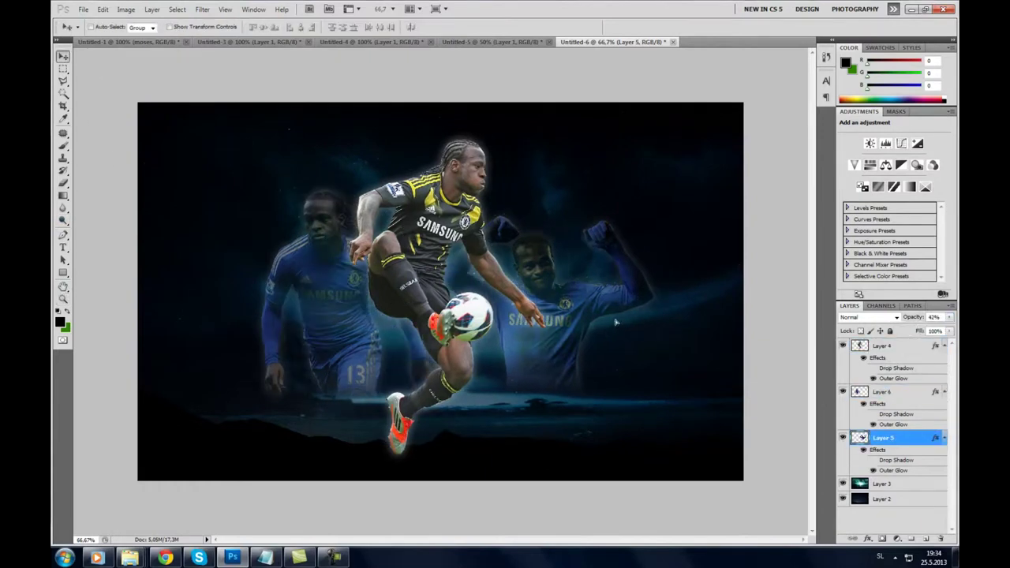
key(z)
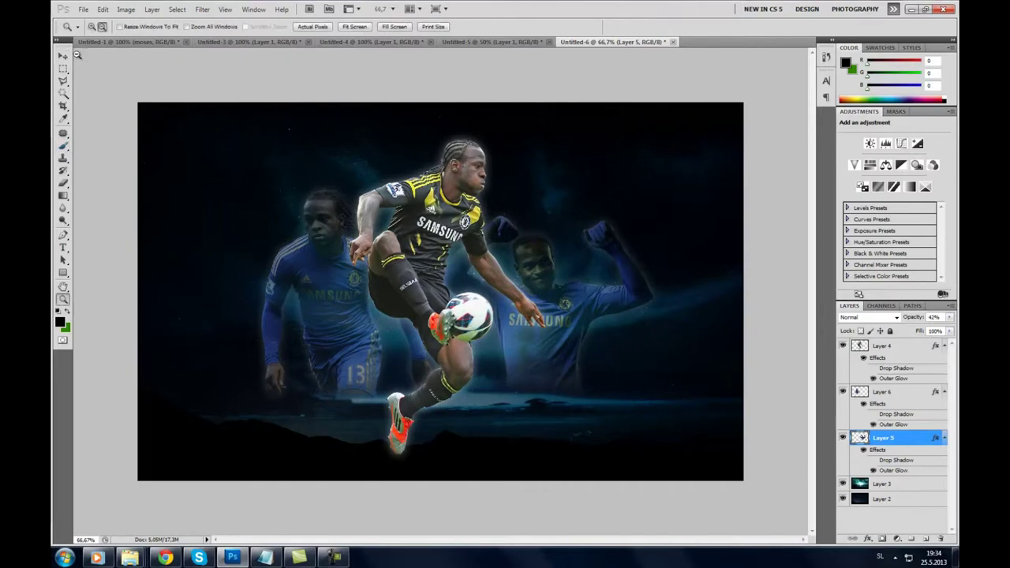
click(152, 175)
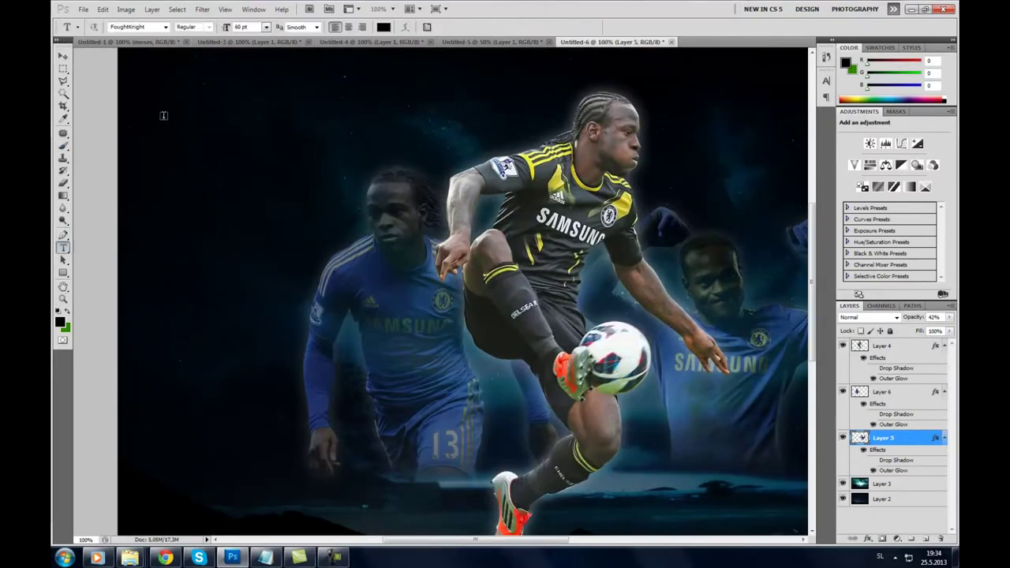
Start the VICTOR MOSES title at the top left in a large size and white colour.
click(163, 116)
click(266, 27)
click(245, 209)
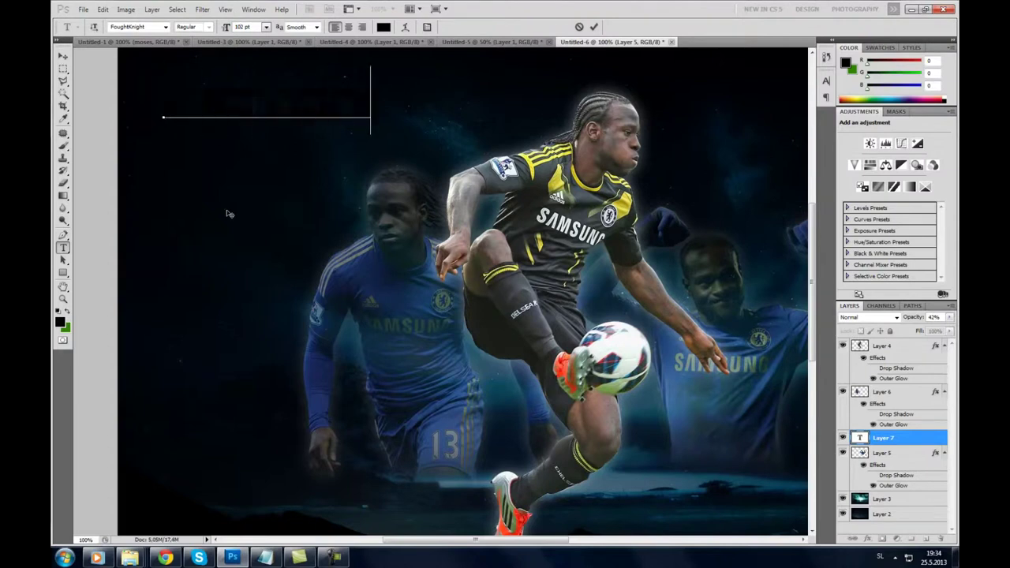
key(ctrl+a)
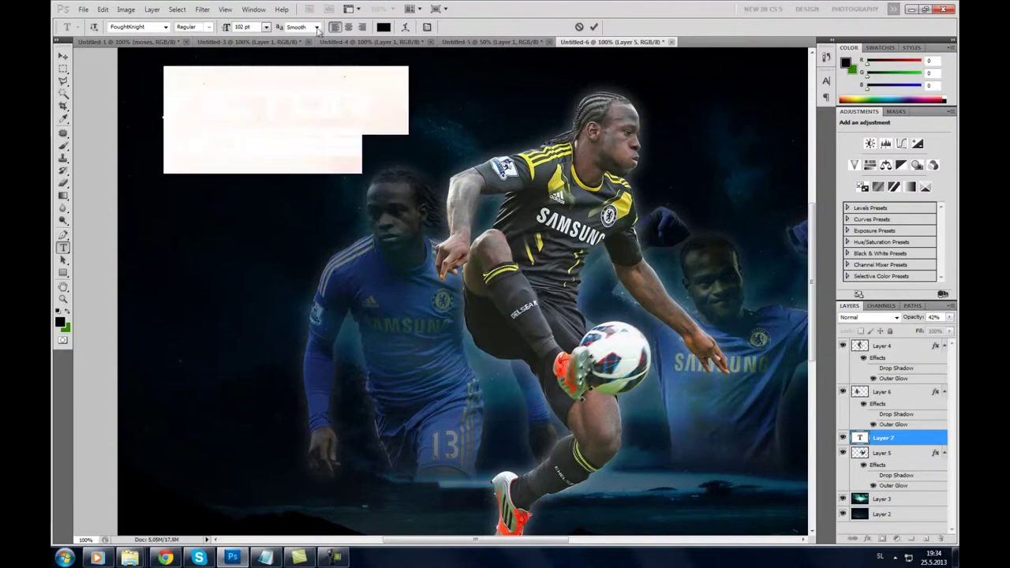
click(383, 27)
click(527, 144)
key(Return)
Set the title's font to Blade 2.
click(166, 27)
scroll(158, 118, up, 10)
click(150, 95)
click(166, 27)
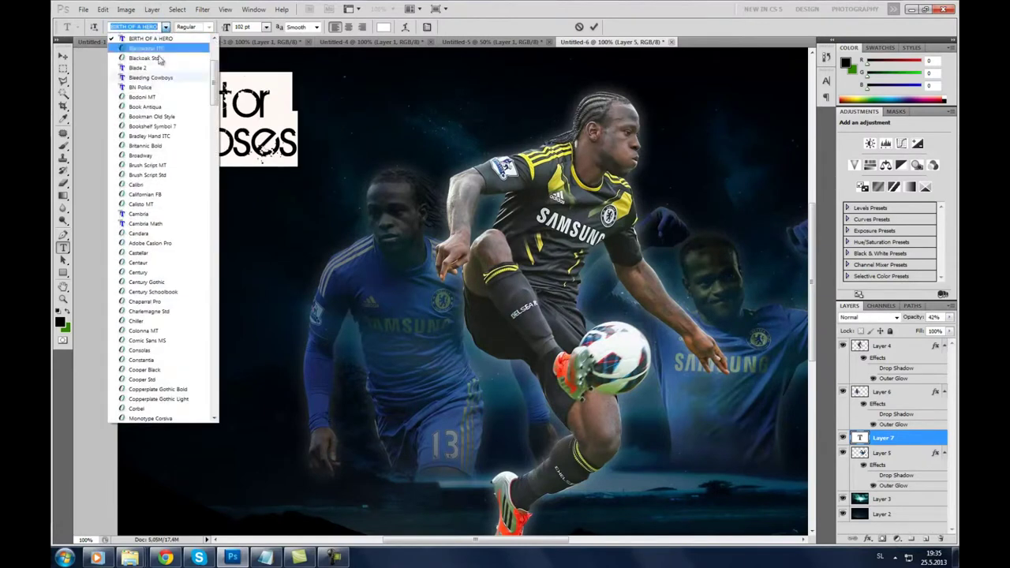
click(139, 145)
click(179, 114)
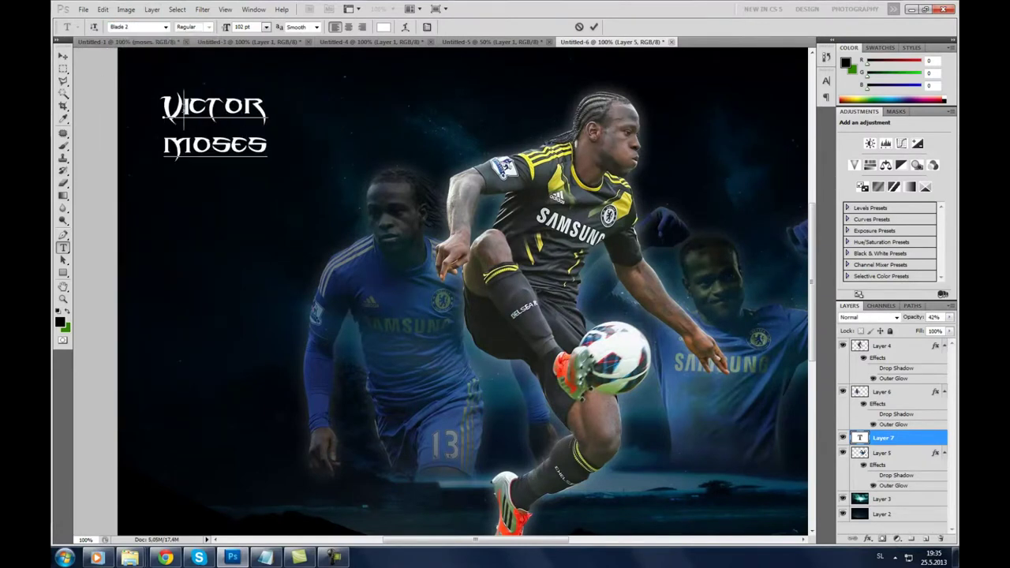
Fix the capital M in Moses and set the title to 100 pt.
text(M)
key(ctrl+a)
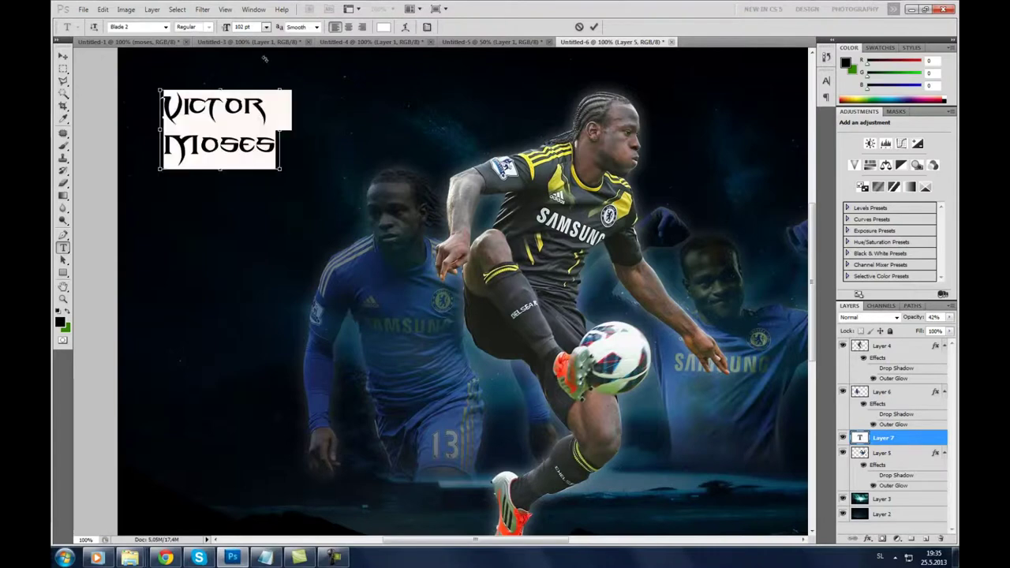
text(100)
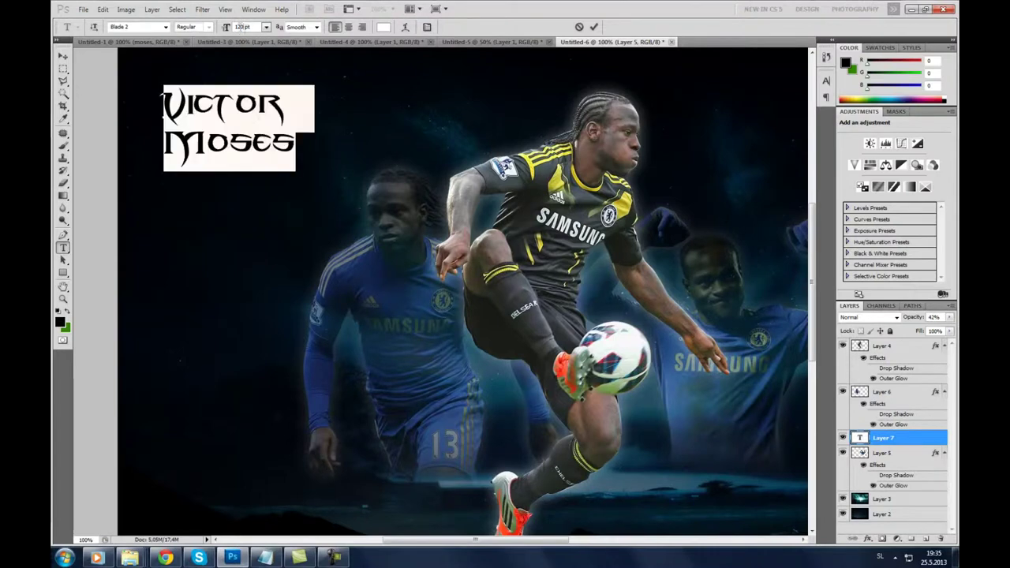
key(Return)
click(63, 57)
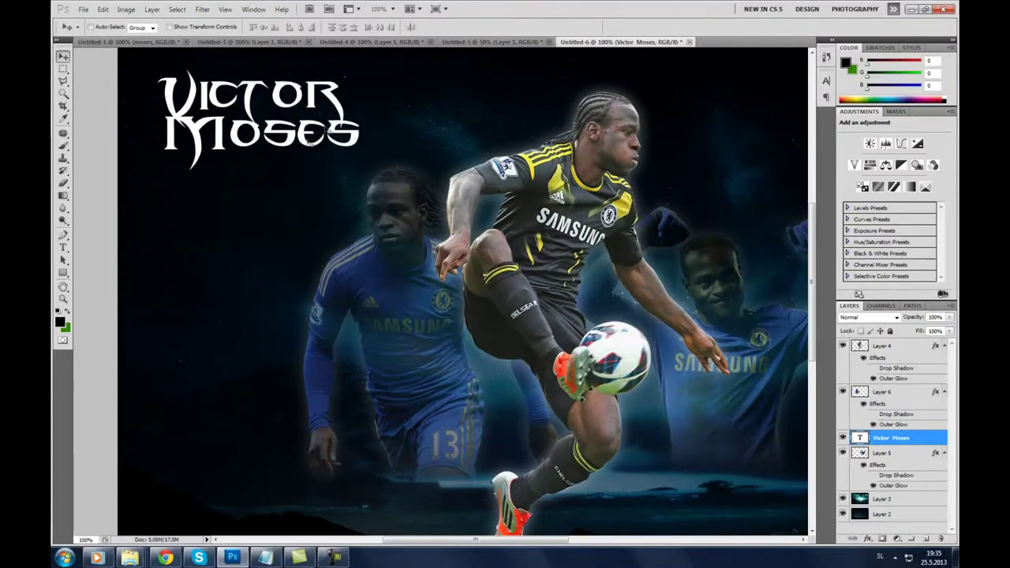
Fit the poster on screen, nudge the title left and move its layer to the top.
click(63, 298)
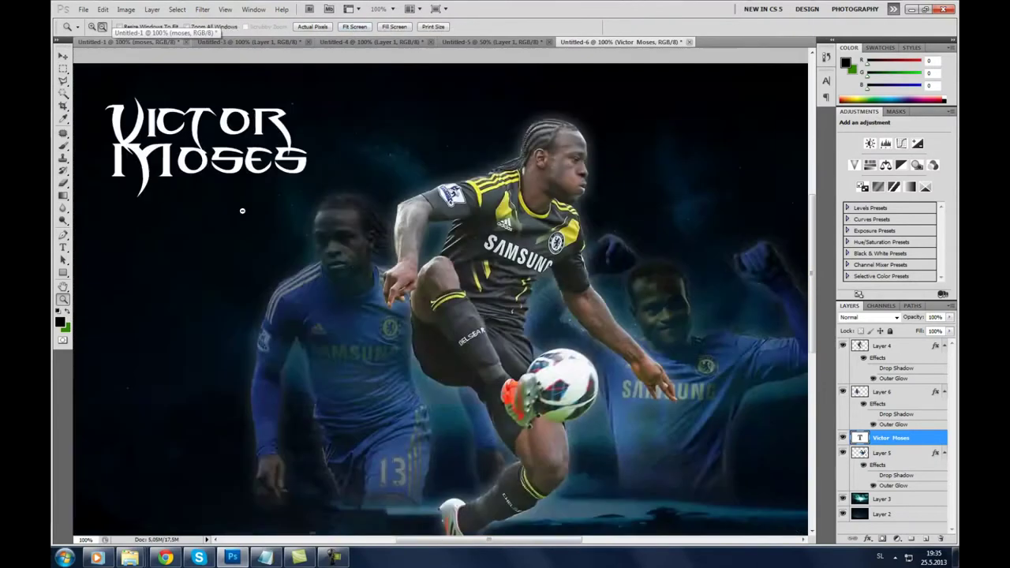
key(ctrl+0)
key(v)
drag(228, 198, 224, 198)
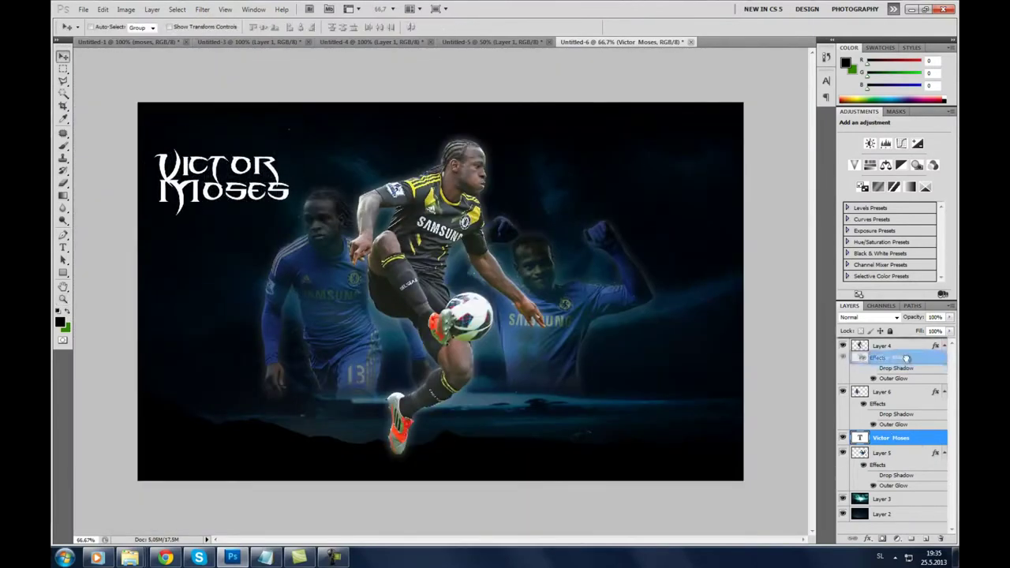
drag(921, 442, 900, 347)
double_click(916, 347)
click(634, 278)
Add a bright blue outside stroke with Normal blending to the title.
click(647, 279)
click(746, 207)
click(680, 202)
drag(658, 158, 742, 156)
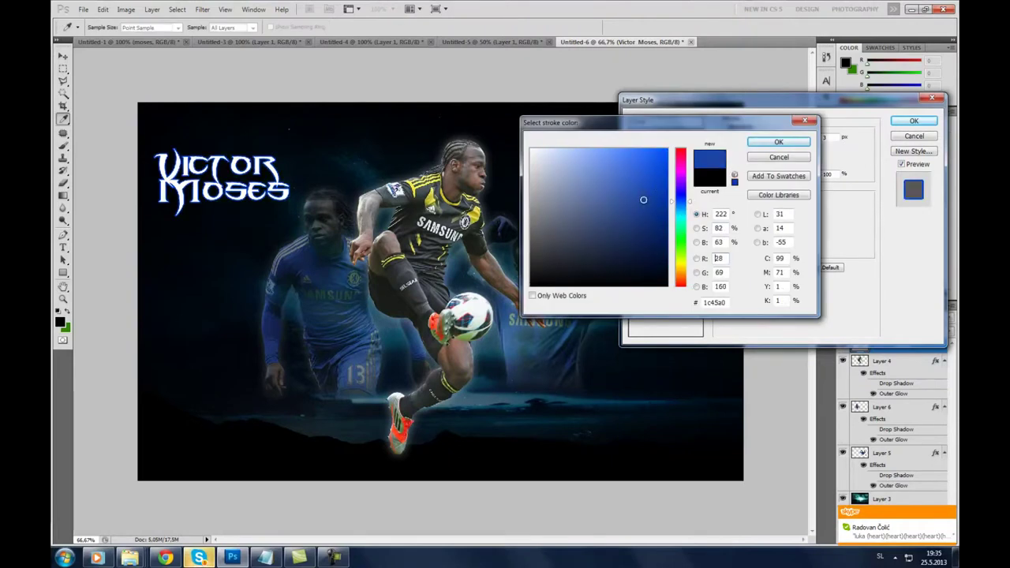
click(778, 142)
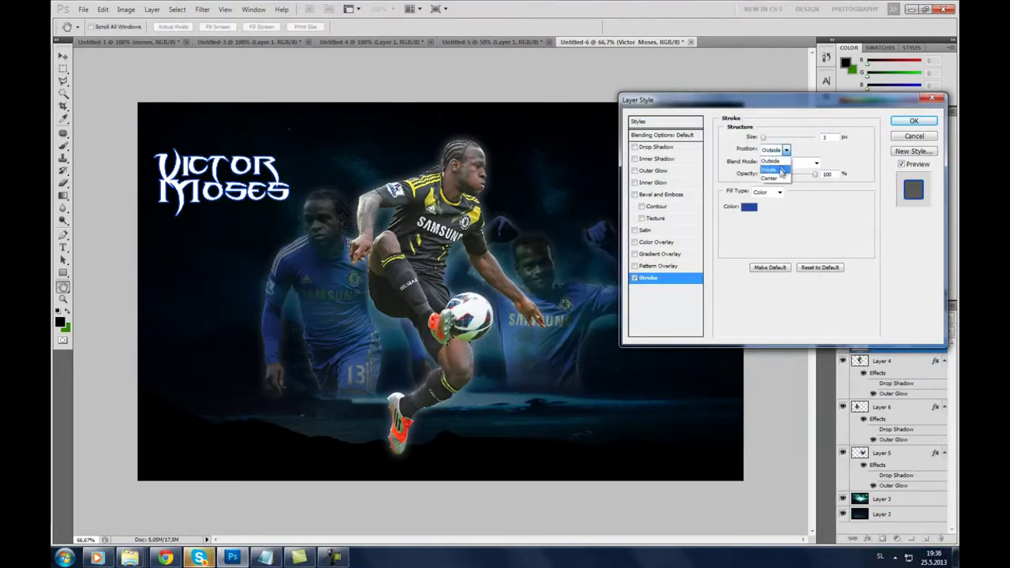
click(771, 161)
click(789, 162)
click(804, 179)
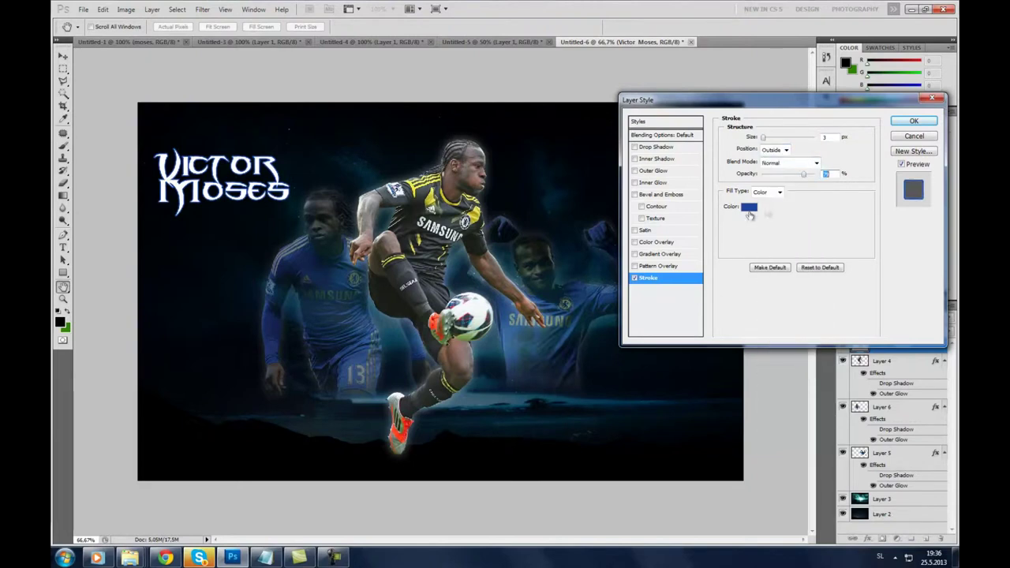
Try a teal-to-blue gradient overlay on the title, then turn it off.
click(655, 253)
click(777, 165)
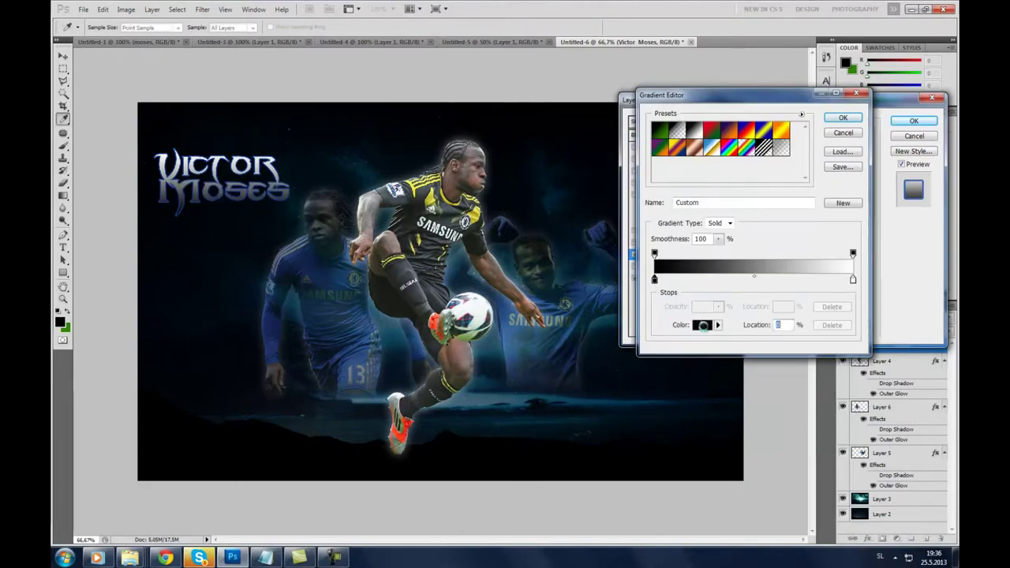
click(680, 214)
click(656, 160)
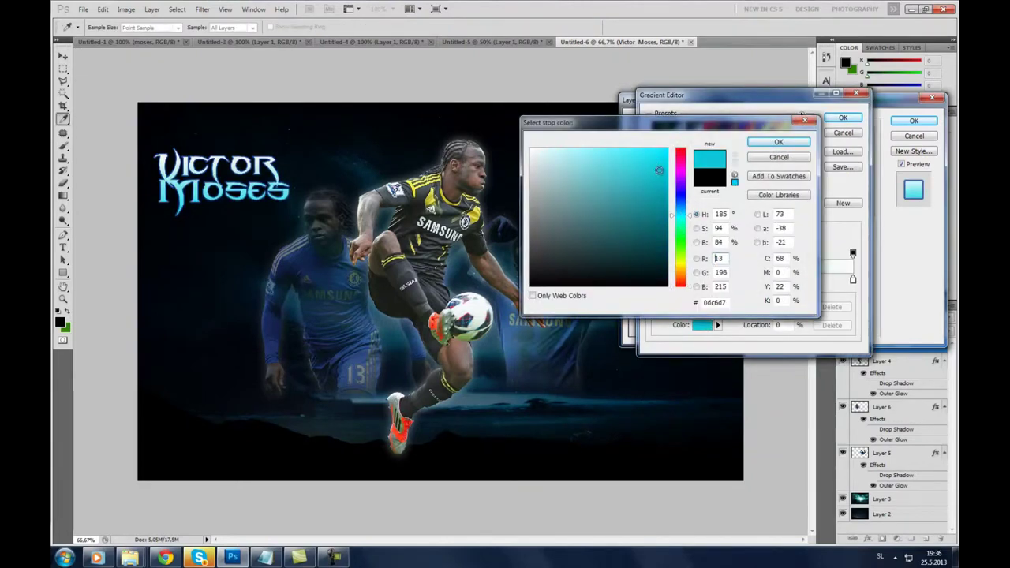
drag(660, 182, 661, 215)
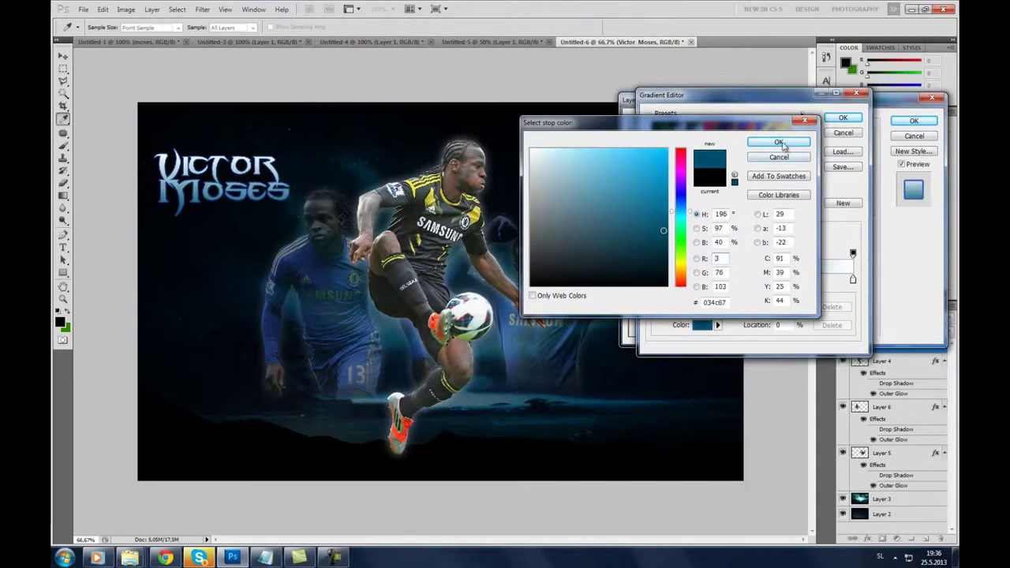
click(778, 143)
double_click(853, 278)
click(803, 117)
drag(660, 198, 650, 164)
click(804, 120)
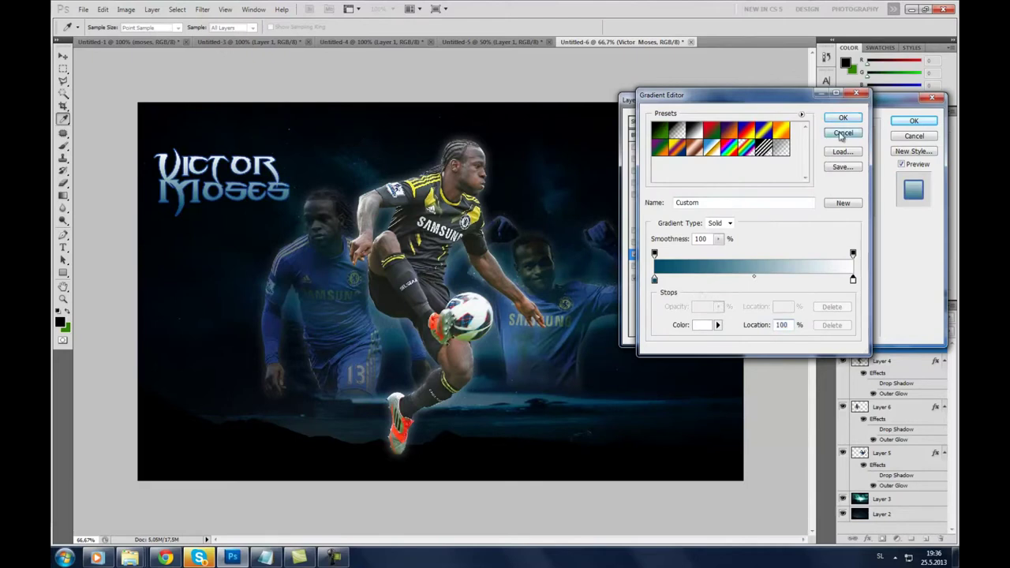
click(843, 135)
click(635, 255)
Add a grey colour overlay to the title.
click(641, 240)
click(830, 139)
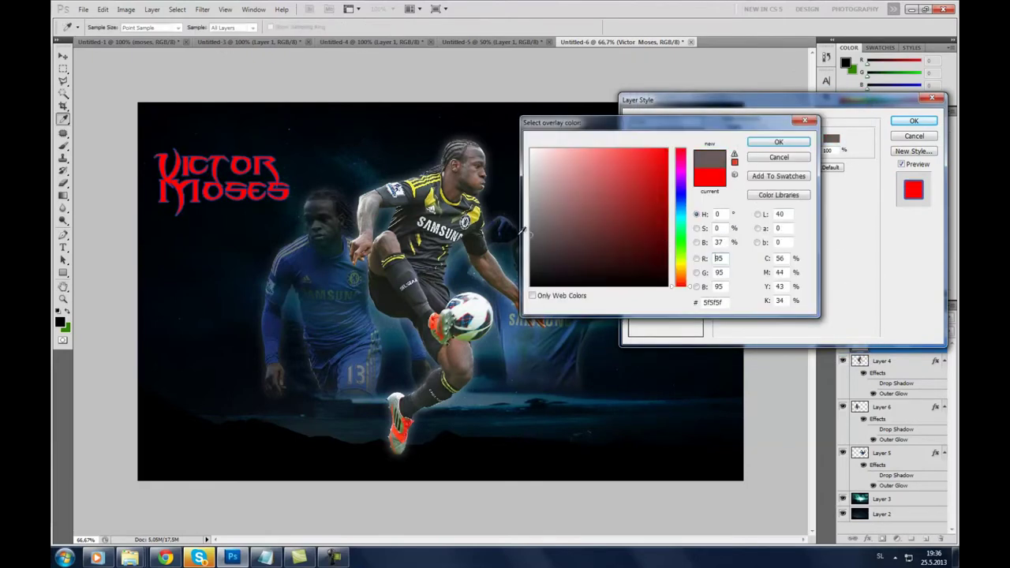
click(531, 196)
click(778, 142)
Drop the bevel, add a white outer glow with adjusted strength, and apply the style.
click(636, 194)
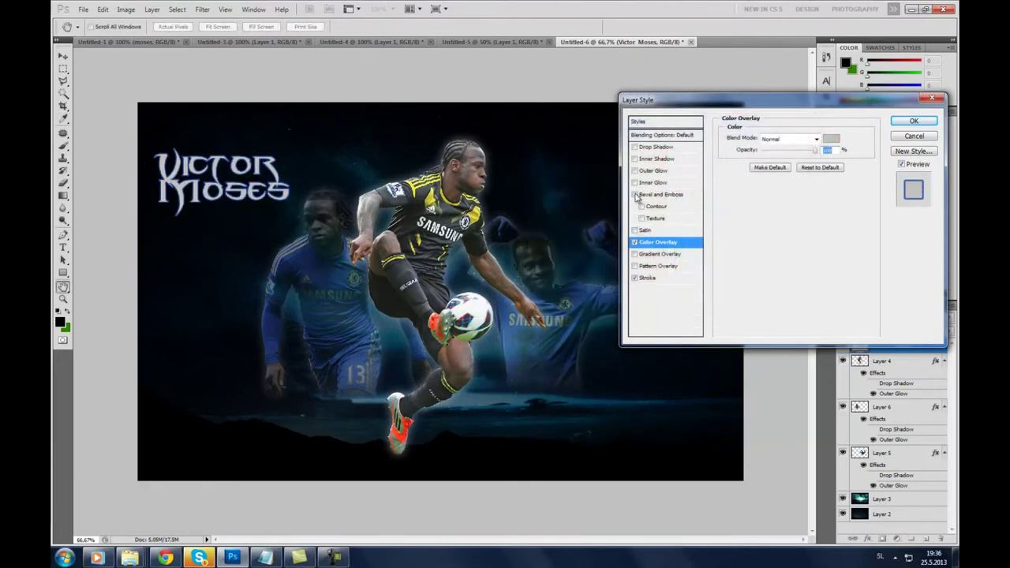
click(635, 193)
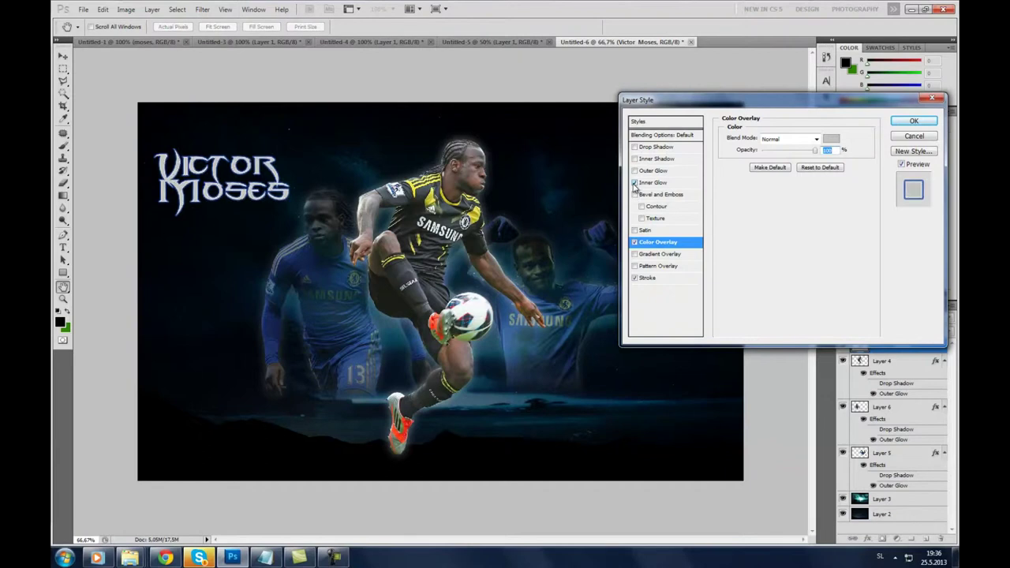
click(651, 171)
click(748, 173)
click(536, 140)
click(778, 139)
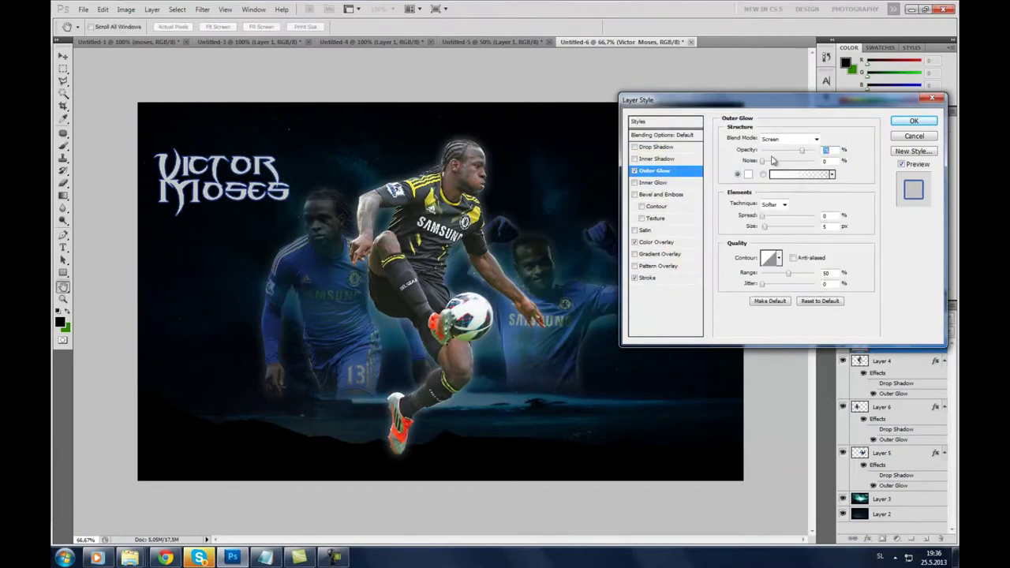
drag(763, 226, 768, 229)
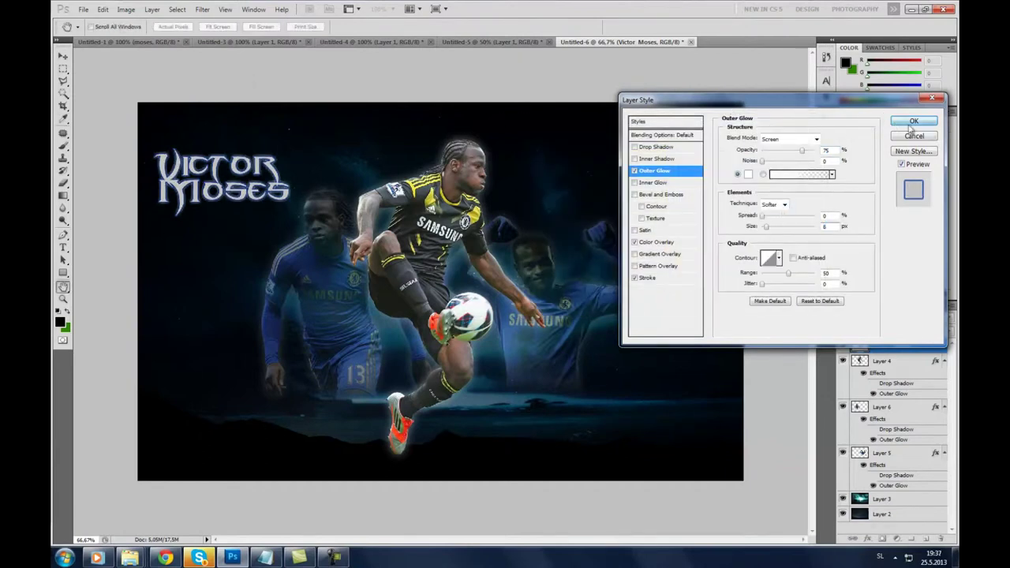
click(900, 122)
key(z)
drag(509, 169, 520, 170)
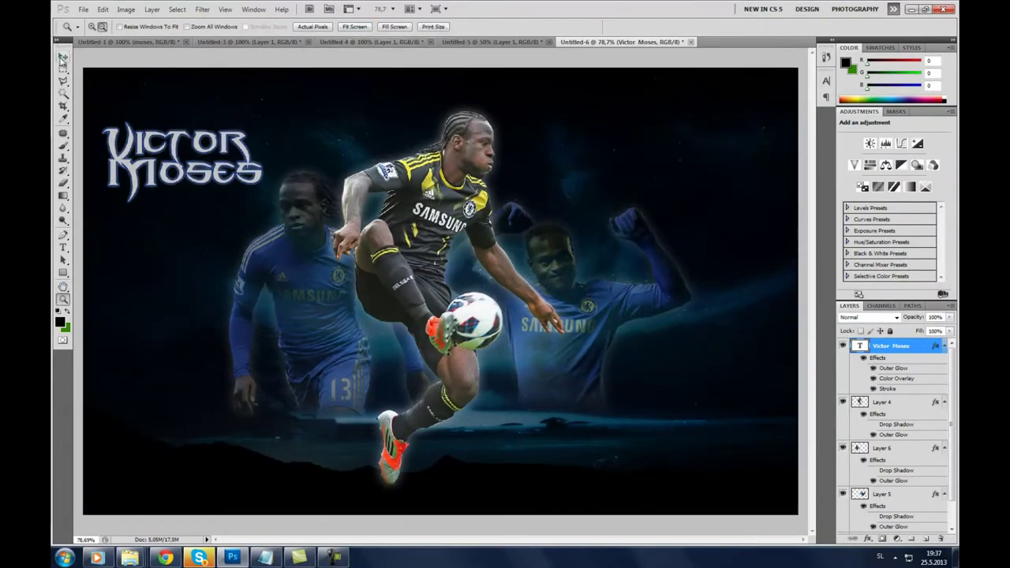
Nudge the Victor Moses title up-right and type a CHELSEA FOOTBALL CLUB title at upper right.
click(63, 56)
drag(211, 199, 223, 172)
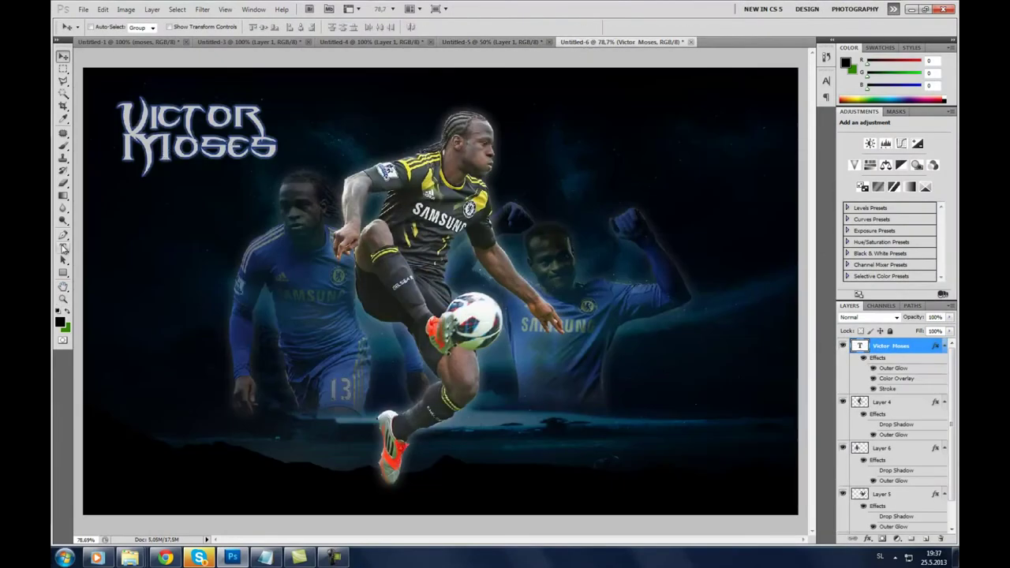
click(63, 247)
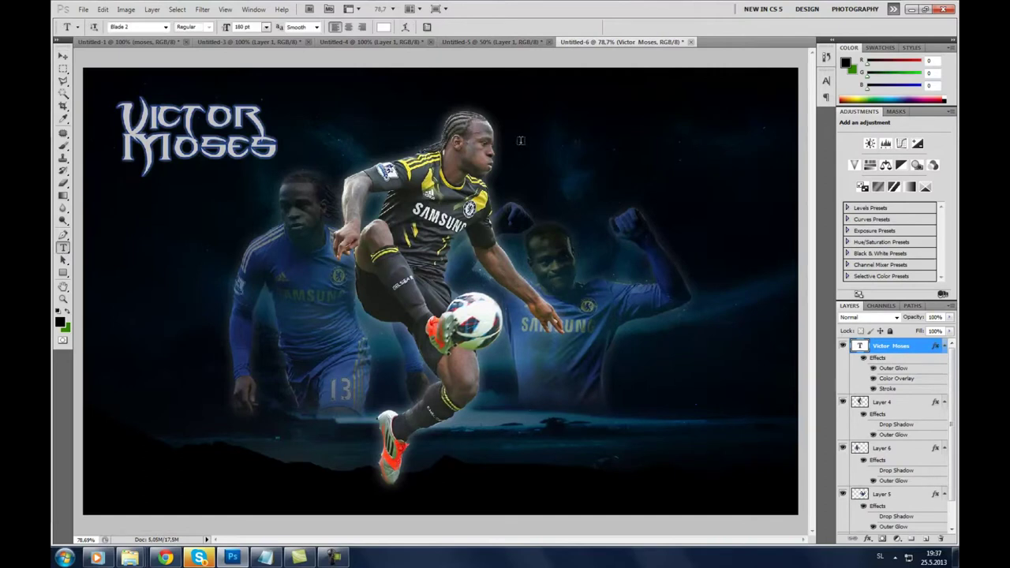
click(562, 150)
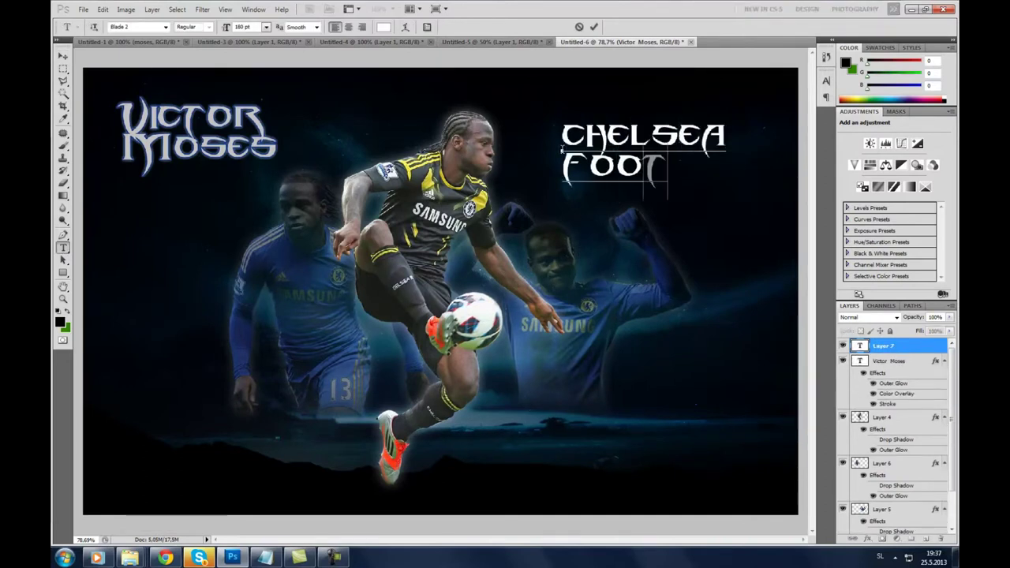
text(BALL)
Set the FOOTBALL and CLUB lines to 72 pt, centre-align them, and move the block up-right.
drag(659, 204, 562, 155)
click(266, 26)
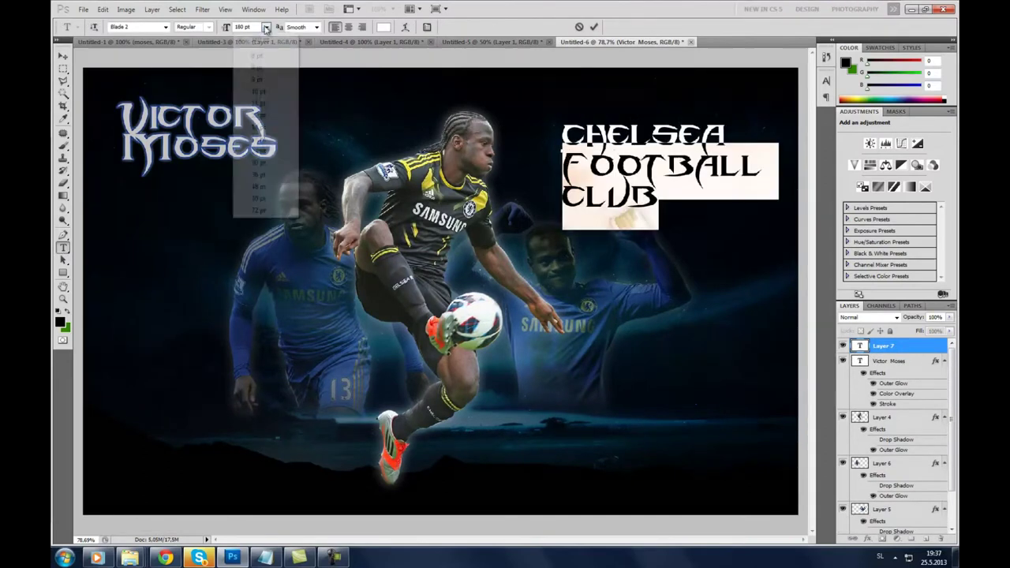
click(260, 213)
click(348, 27)
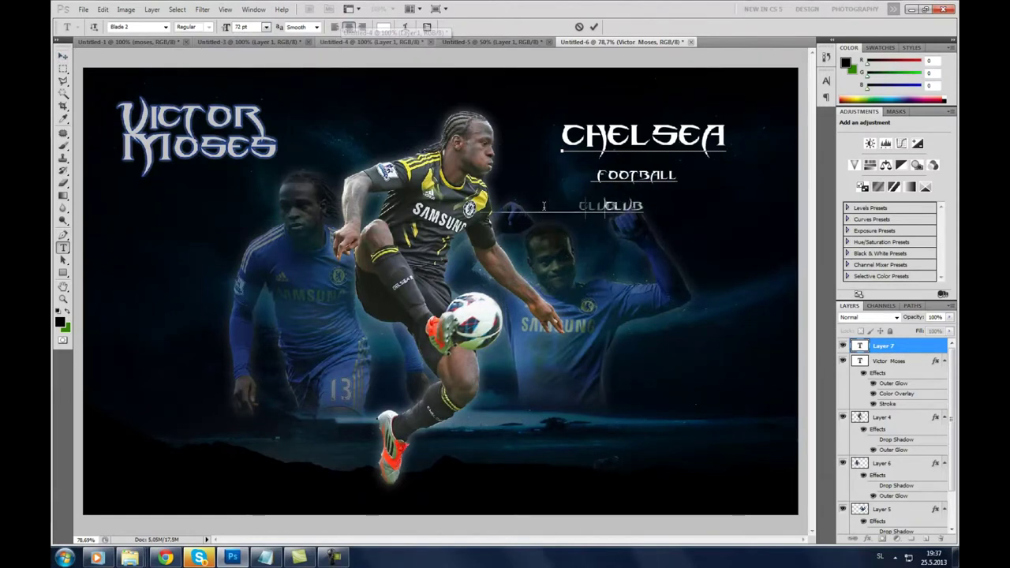
click(62, 58)
drag(639, 178, 681, 161)
Paste the Victor Moses title's glow layer style onto the Chelsea title and fade it to about 30% opacity.
right_click(899, 362)
click(878, 337)
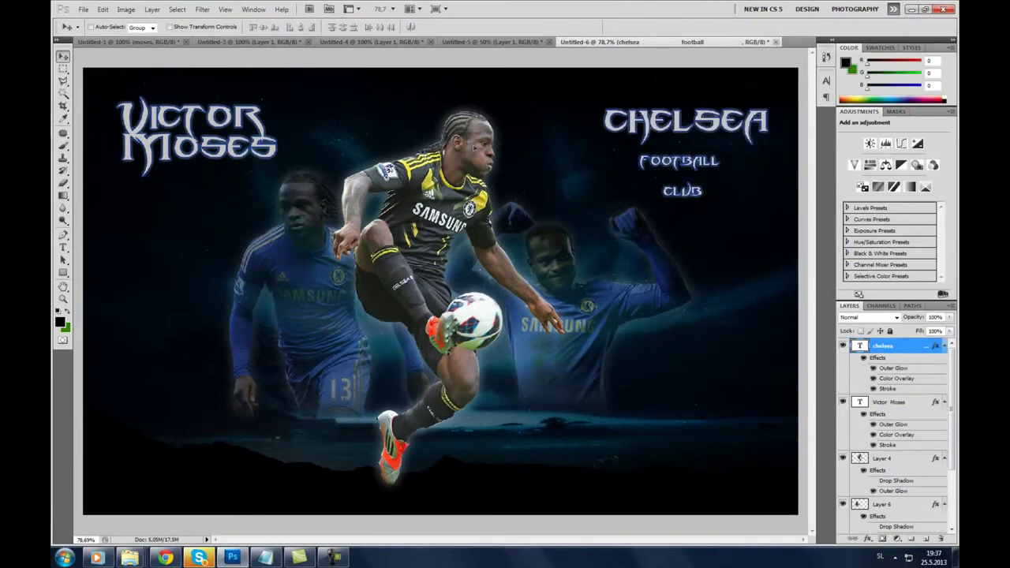
click(949, 317)
drag(945, 331, 914, 332)
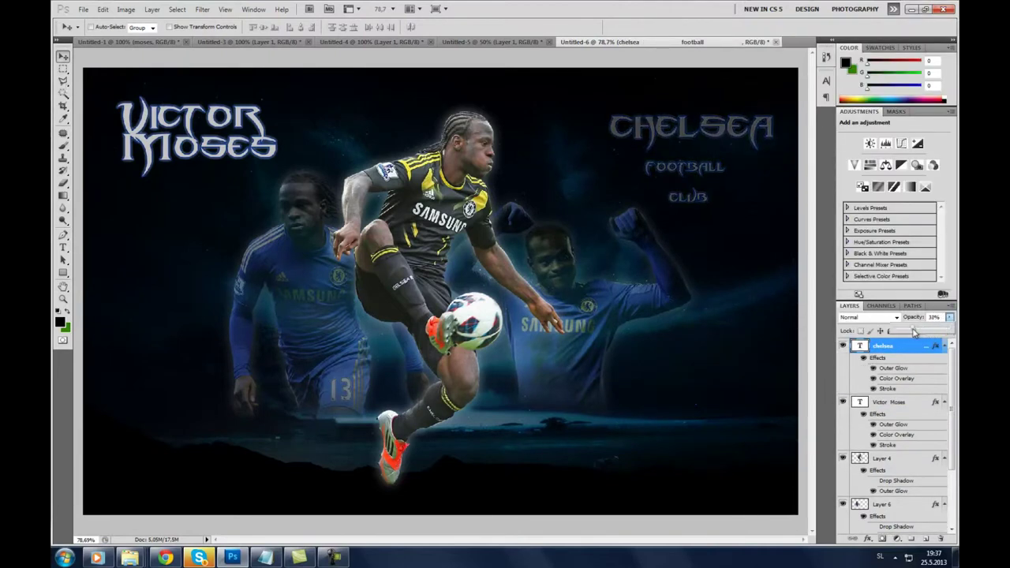
Tilt the Chelsea title counter-clockwise, trying and discarding a tilt on the Victor Moses title.
key(ctrl+t)
drag(795, 94, 770, 71)
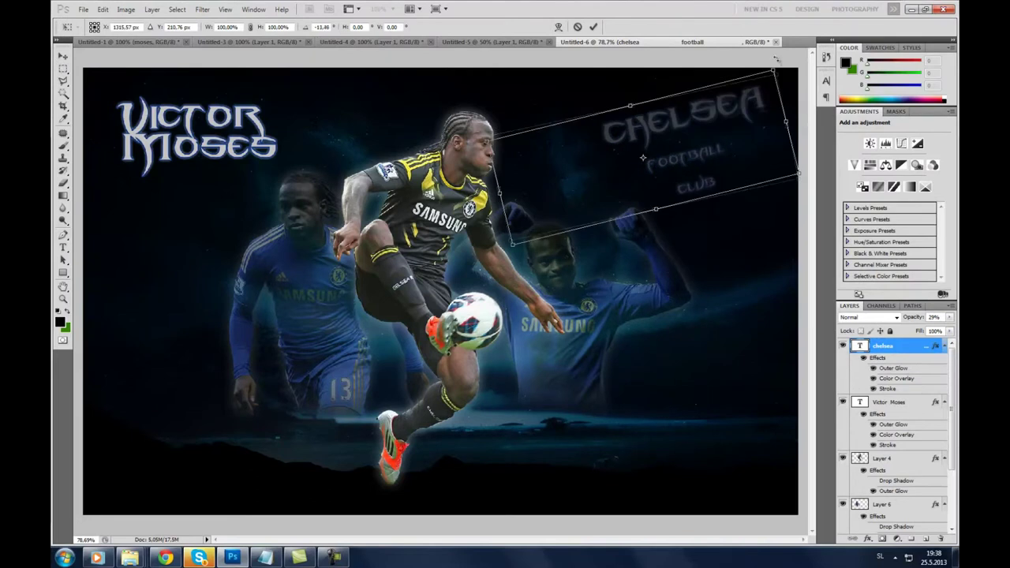
key(Return)
click(890, 402)
key(ctrl+t)
drag(292, 78, 298, 89)
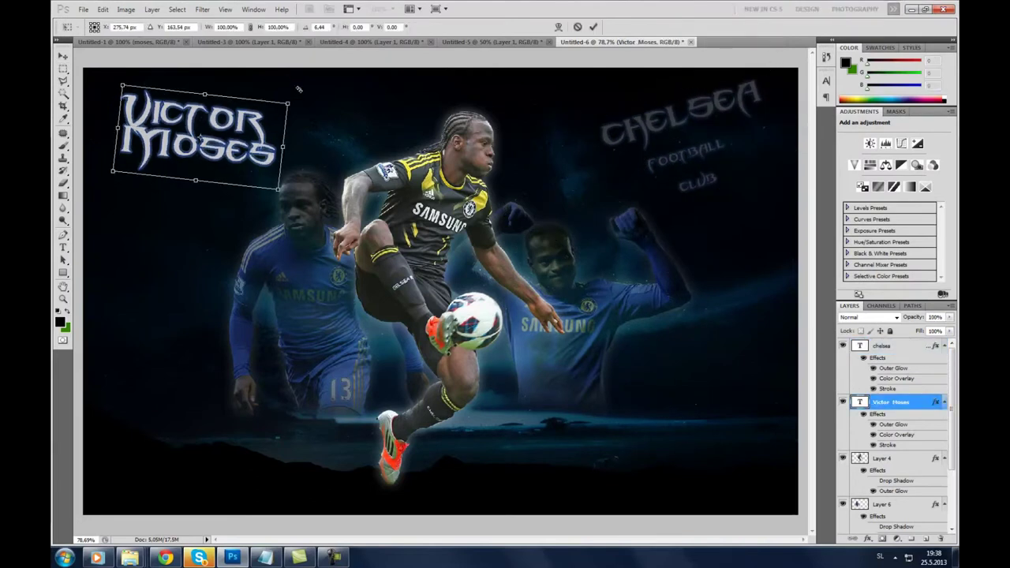
key(Escape)
key(ctrl+t)
key(Escape)
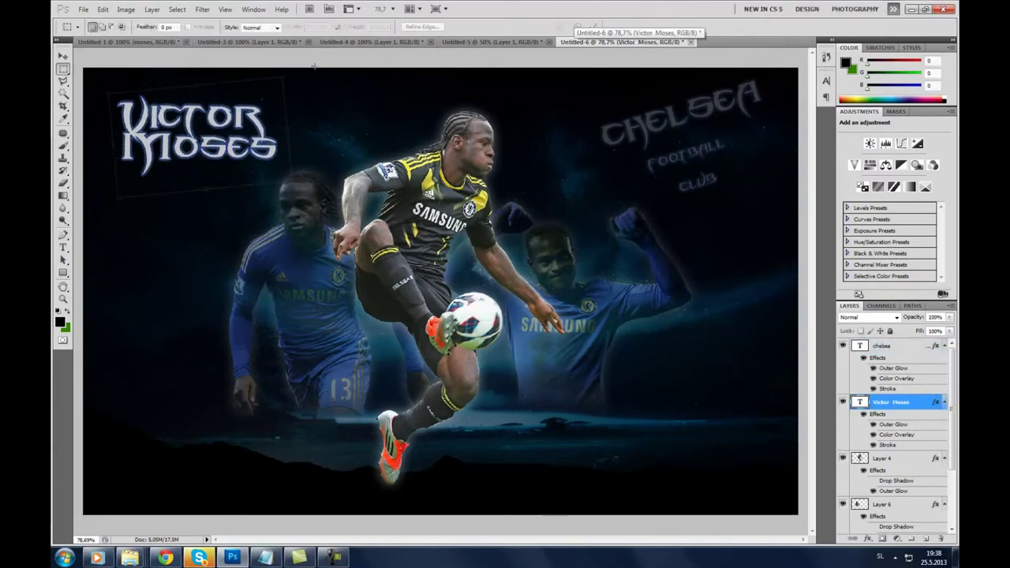
Drag the CDWallp logo from the media images folder into the middle of the poster.
key(super+d)
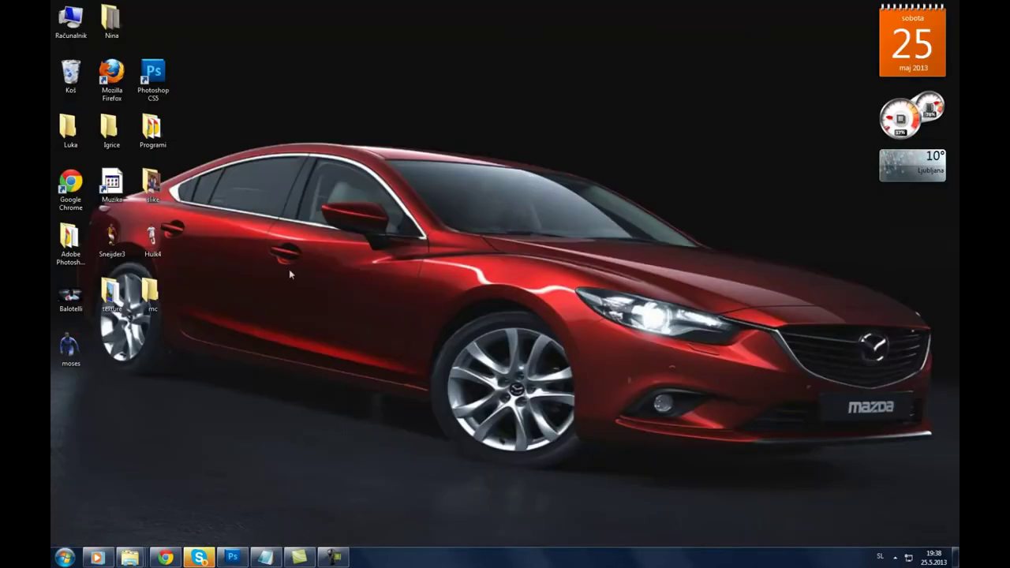
double_click(71, 130)
double_click(291, 72)
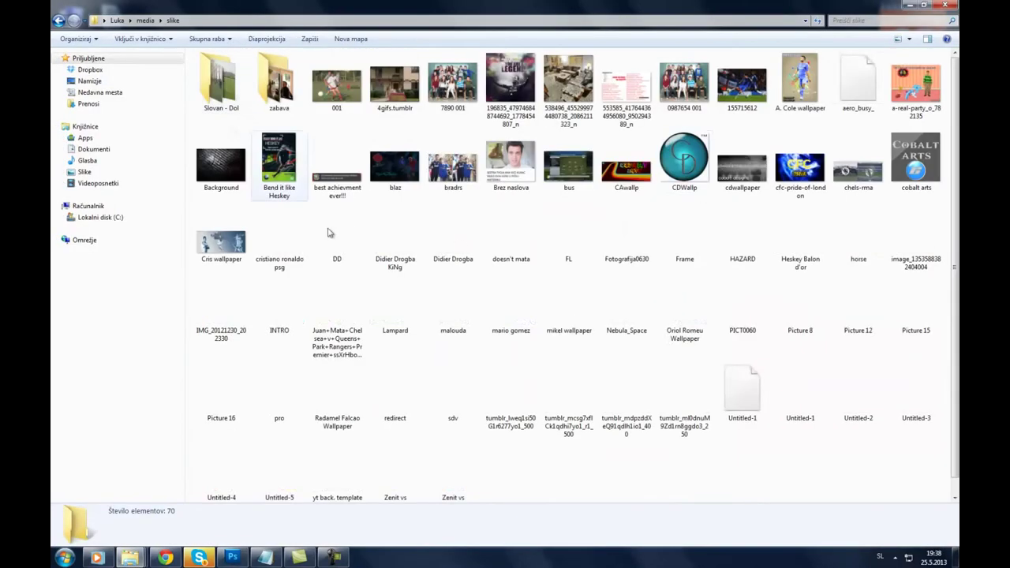
drag(683, 165, 229, 443)
key(Return)
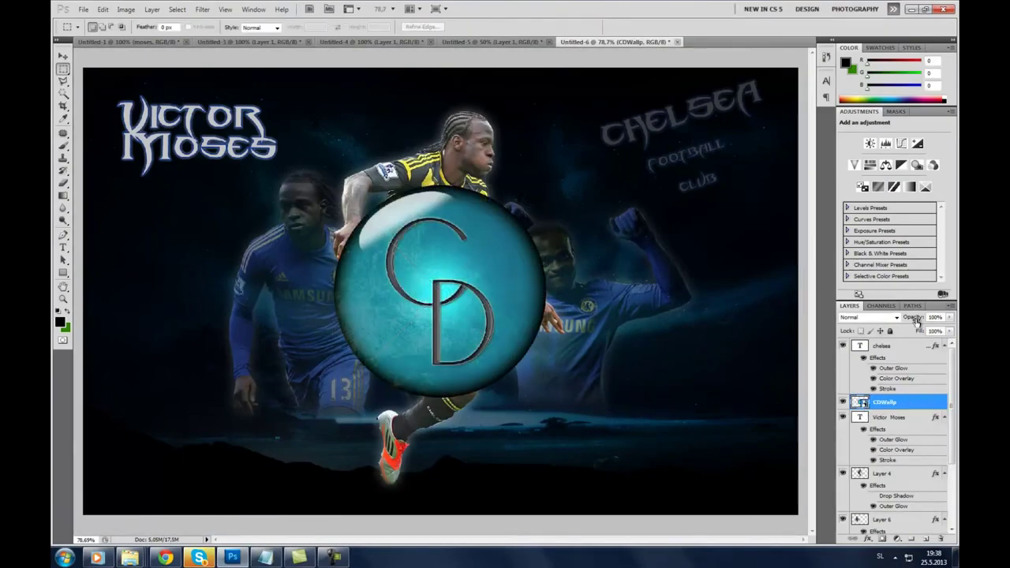
Set the CD logo to 71% opacity and shrink it into the bottom-left corner.
right_click(905, 402)
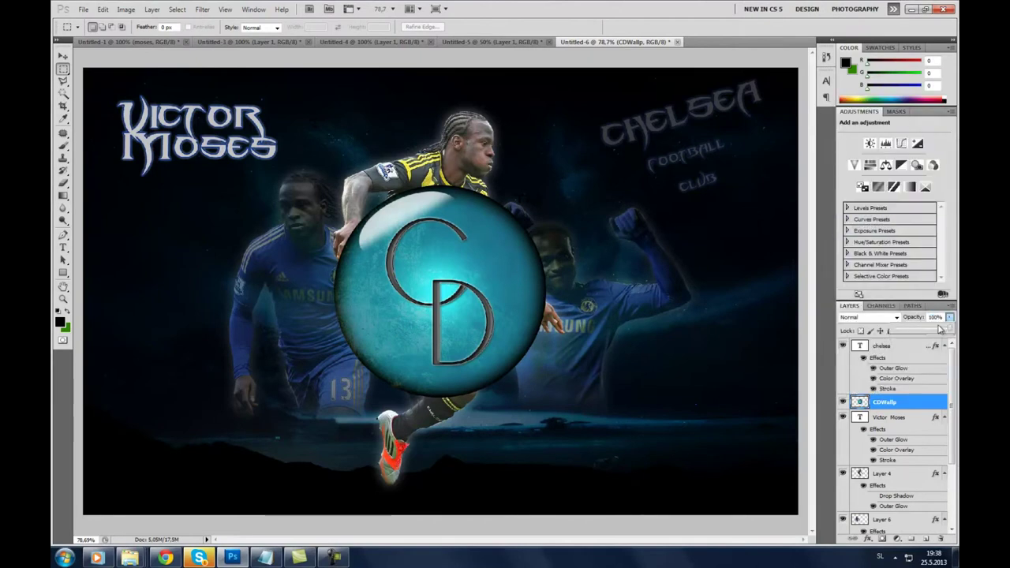
drag(912, 316, 899, 316)
key(ctrl+t)
mouse_move(546, 186)
mouse_down()
mouse_move(373, 342)
mouse_move(109, 492)
mouse_up()
key(Return)
Start a caption beside the logo in 48 pt Arial Rounded MT Bold.
click(63, 247)
click(127, 510)
click(266, 27)
click(266, 187)
click(166, 27)
click(138, 61)
click(166, 26)
click(166, 27)
click(166, 27)
click(158, 341)
text(cobalt designs)
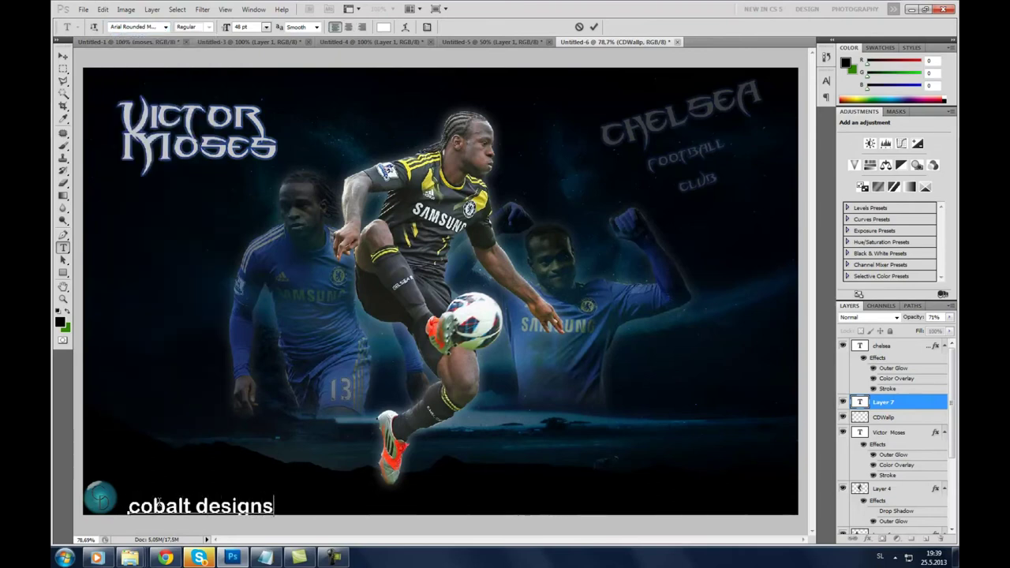
Make the 'cobalt designs' caption 18 pt in a thinner font and commit it.
key(ctrl+a)
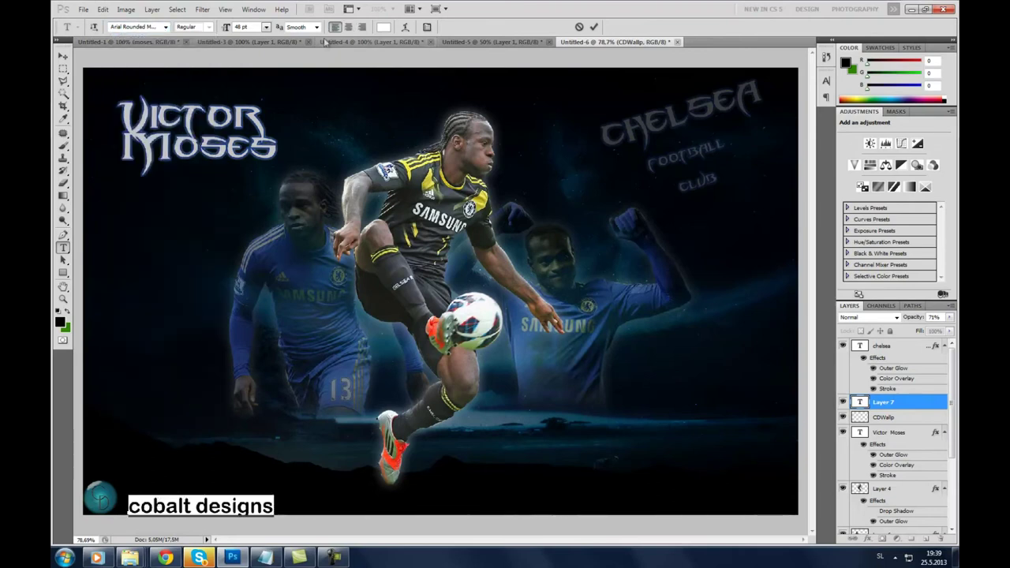
click(266, 26)
click(261, 157)
click(266, 27)
click(261, 131)
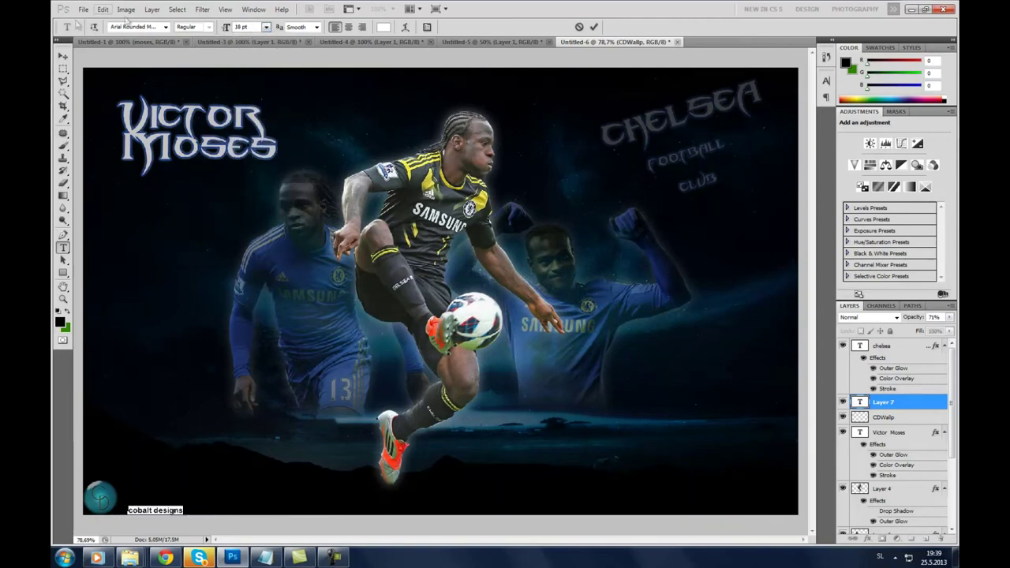
click(166, 26)
scroll(155, 71, up, 2)
click(150, 79)
key(ctrl+Return)
Zoom in to 100% to inspect the poster, then zoom back out to see it whole.
key(v)
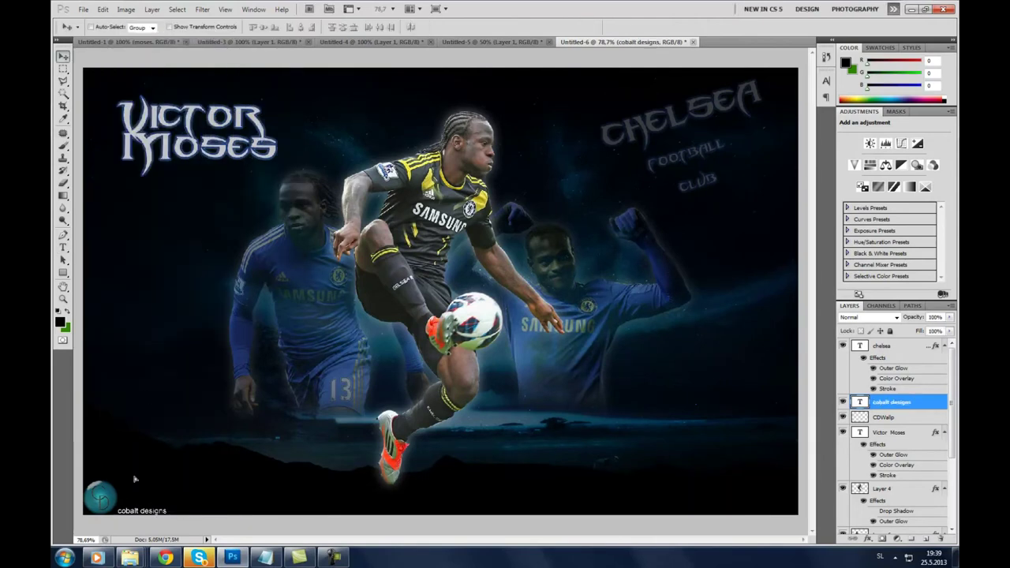
click(63, 299)
click(81, 235)
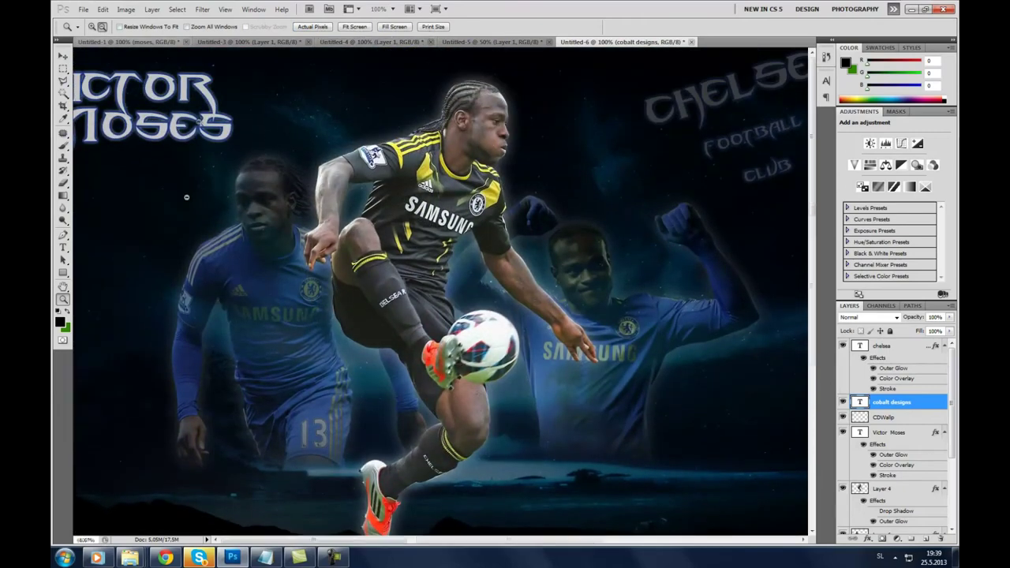
alt+click(215, 202)
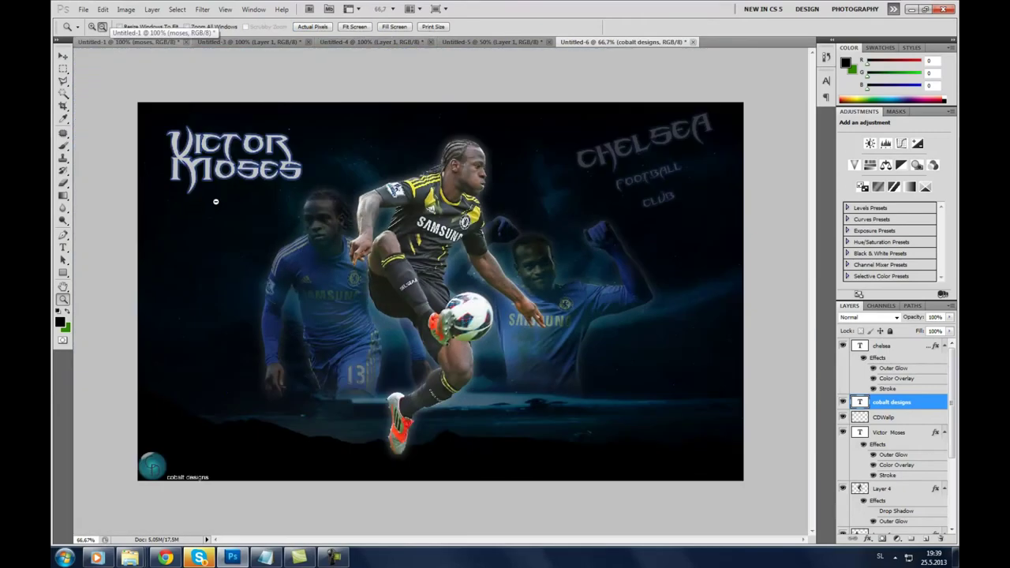